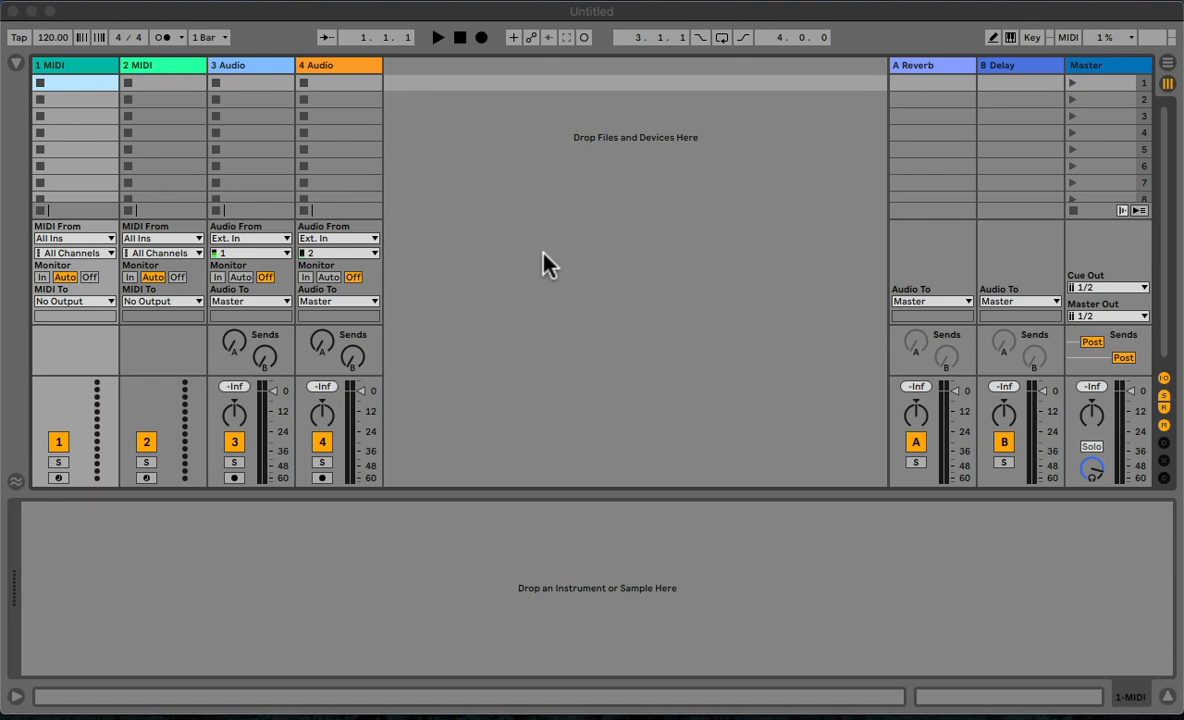
- Create an empty MIDI clip in the first slot of the 1 MIDI track and enable its scale
double_click(79, 86)
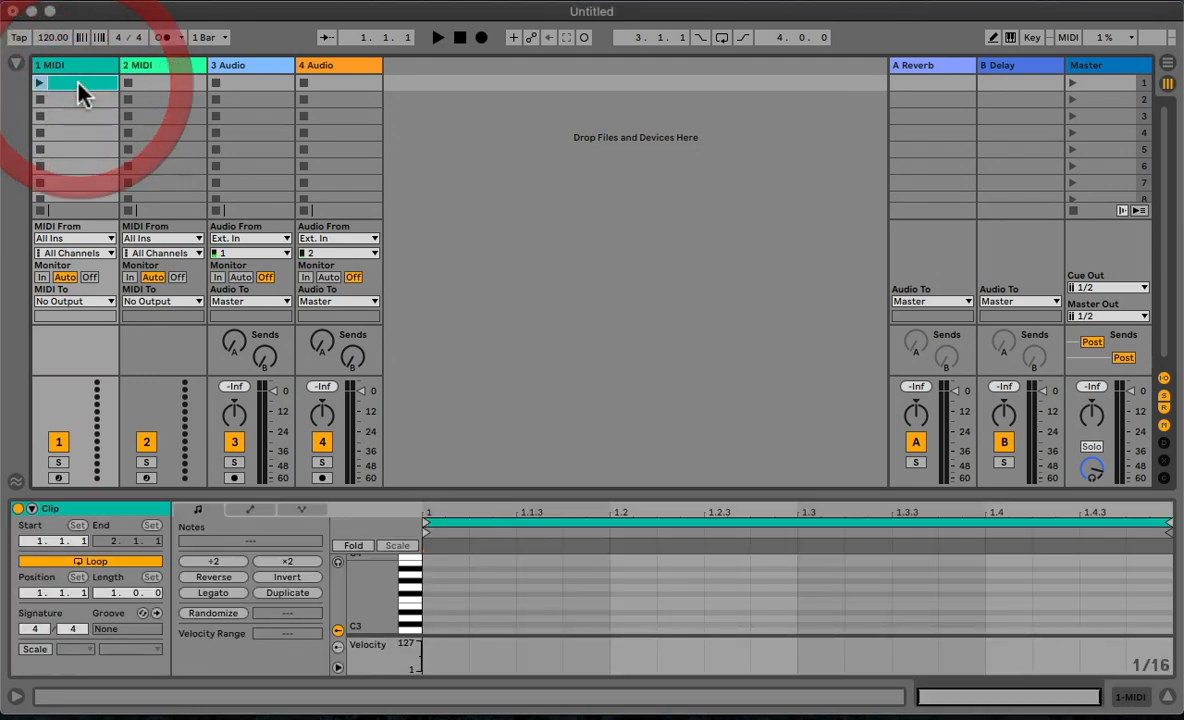
drag(426, 495, 414, 193)
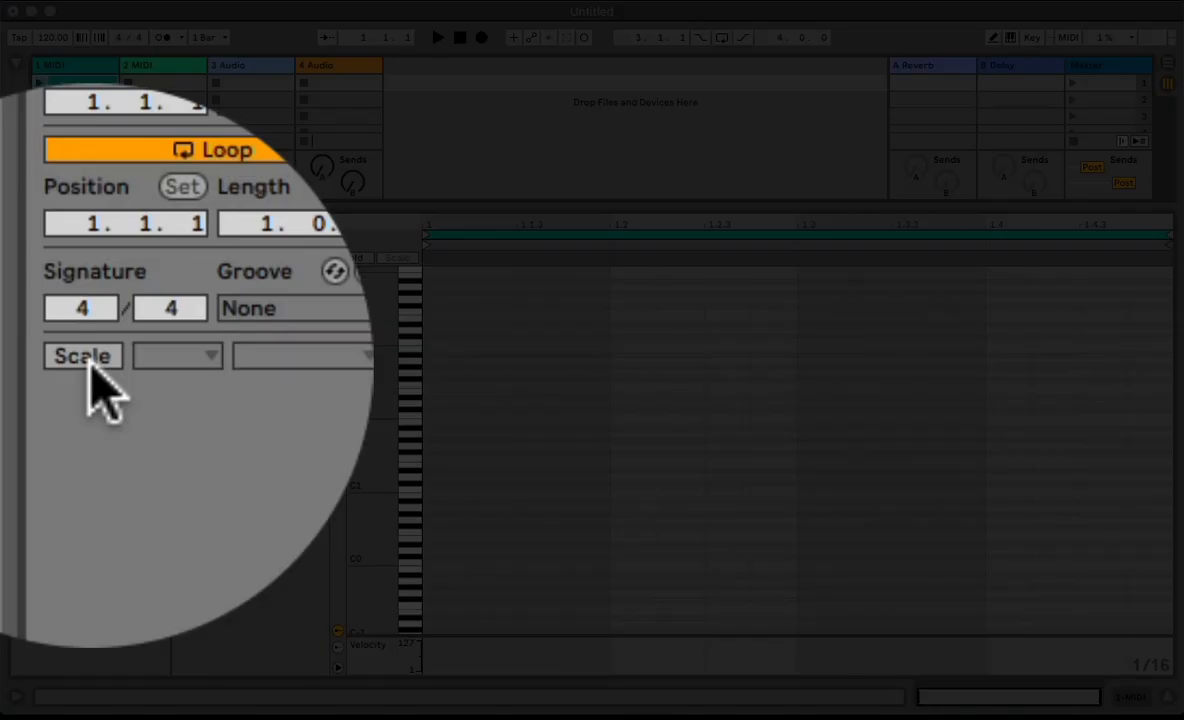
click(35, 361)
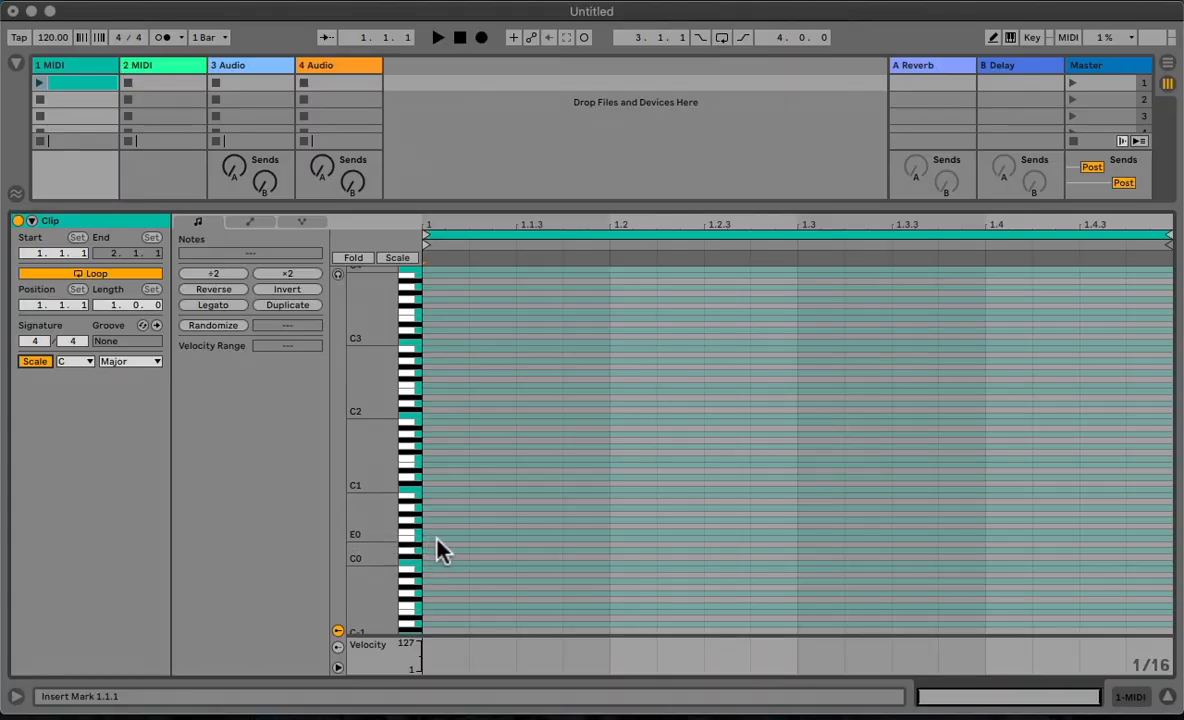
- Set the clip's scale to D Minor
click(77, 362)
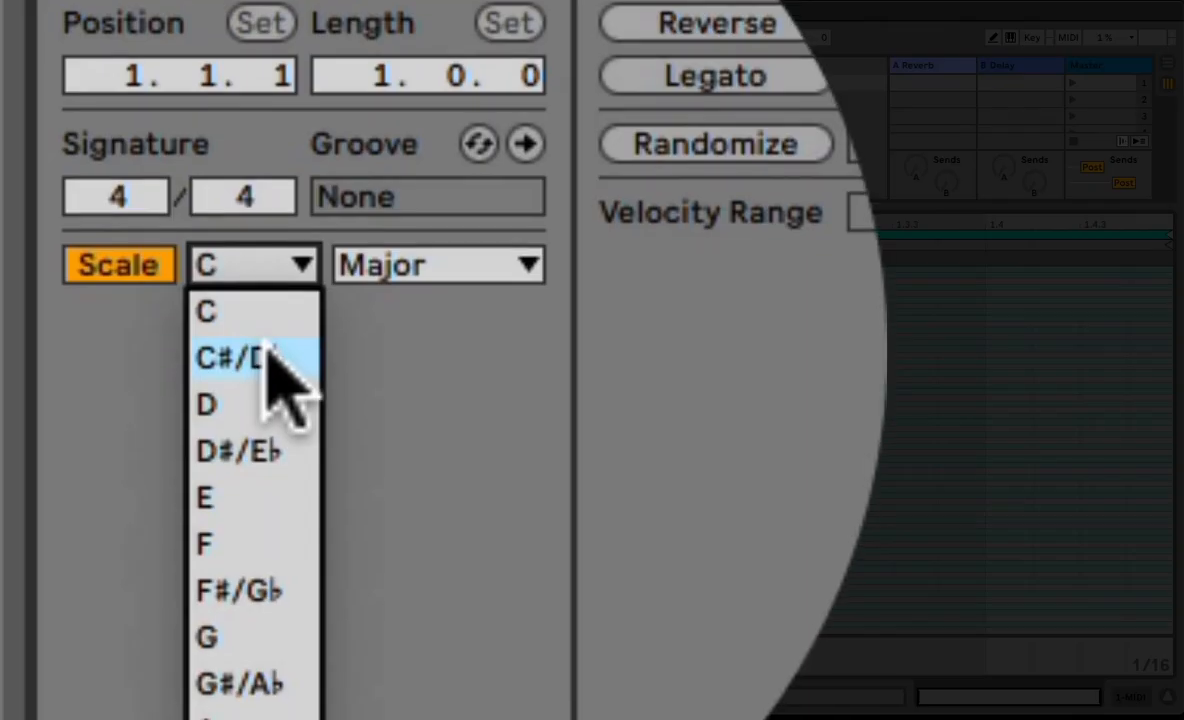
click(268, 362)
click(420, 226)
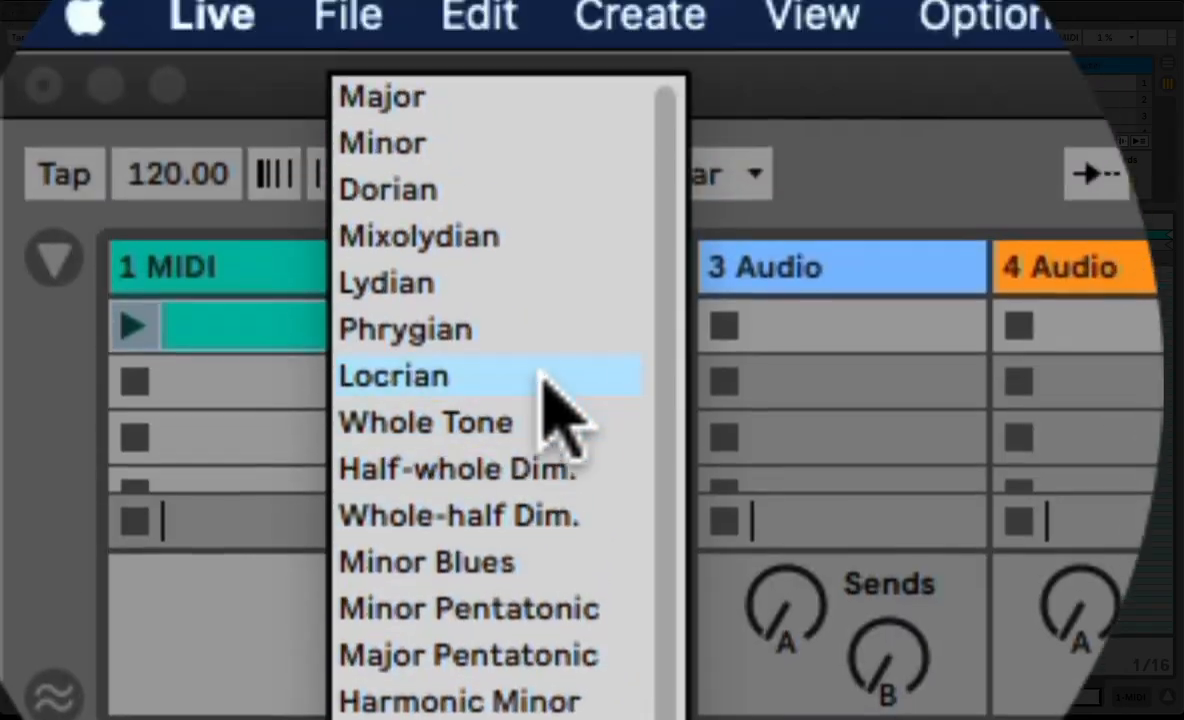
click(560, 146)
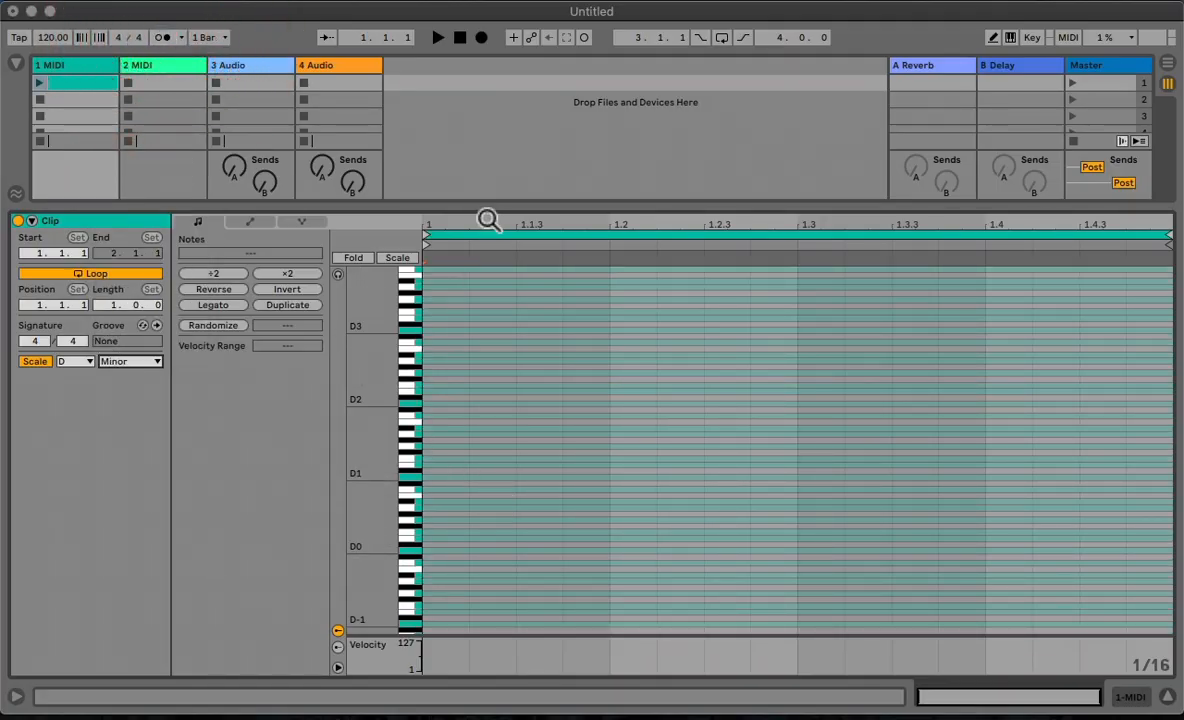
- Limit the piano roll to only the notes of the D Minor scale
drag(483, 207, 479, 193)
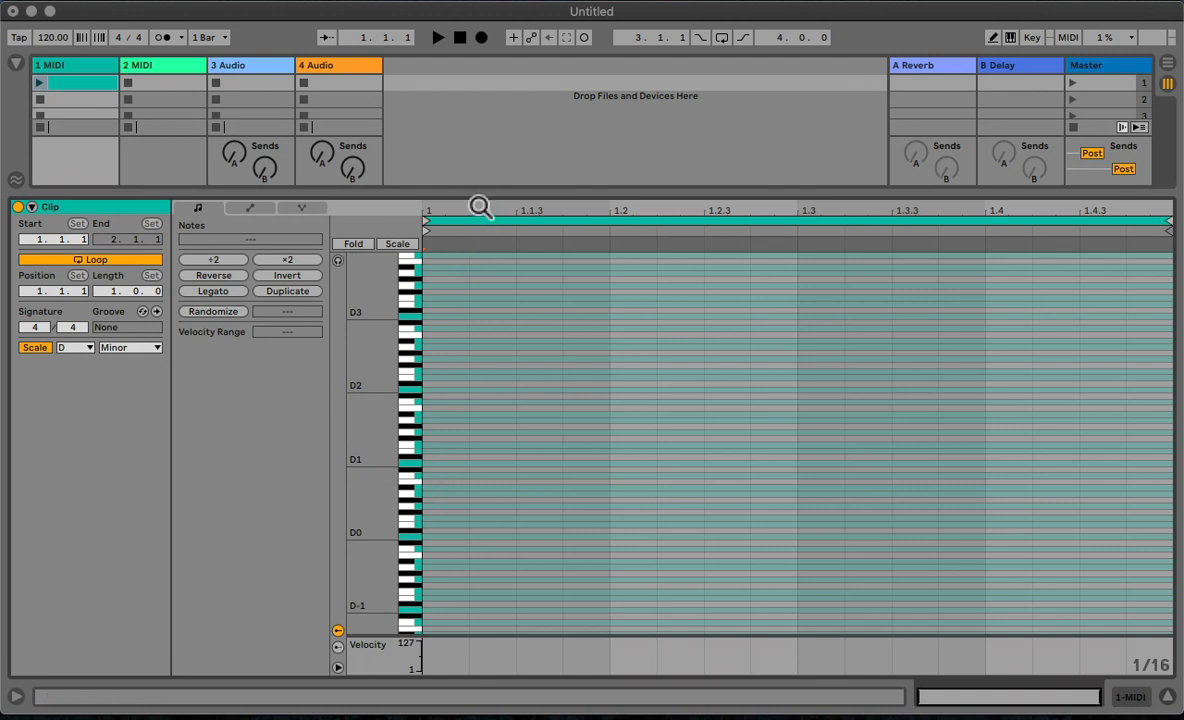
drag(479, 205, 479, 222)
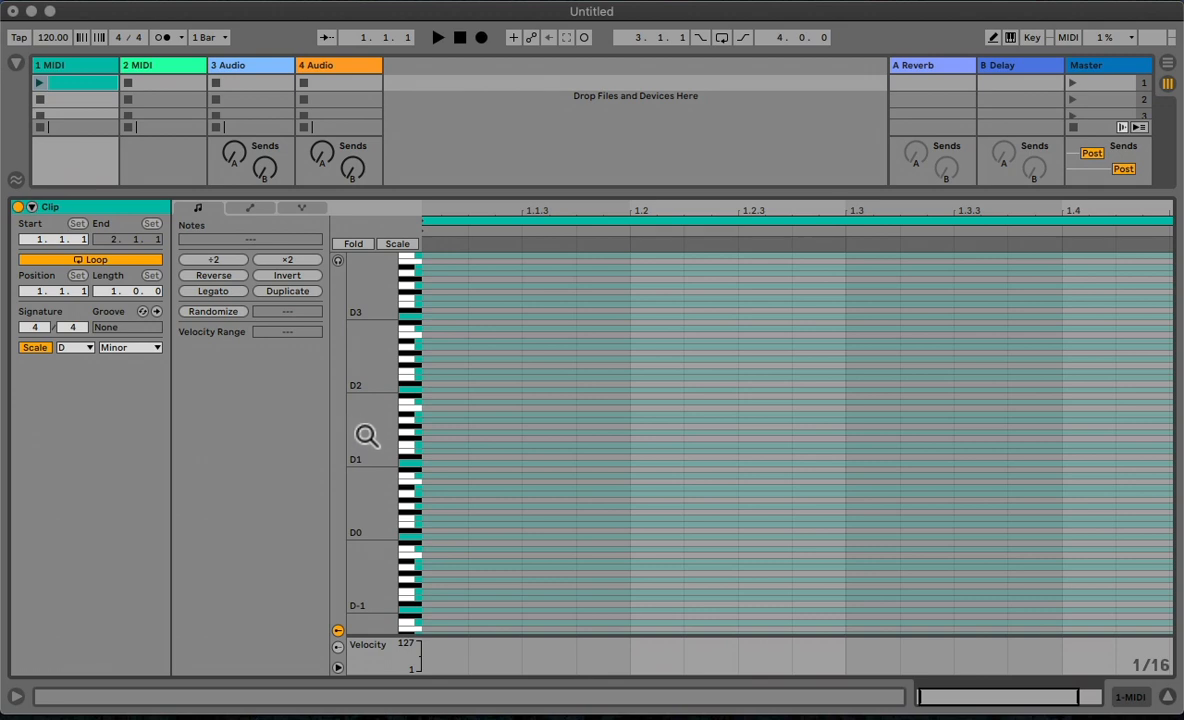
drag(367, 435, 418, 435)
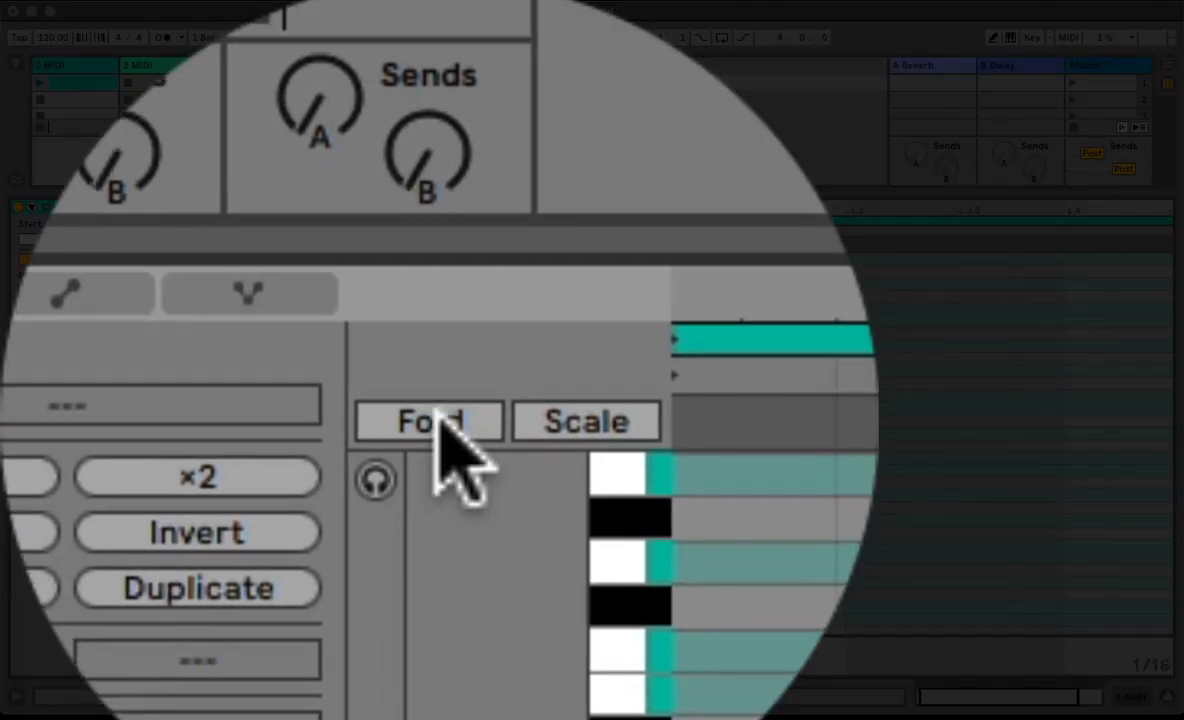
click(395, 245)
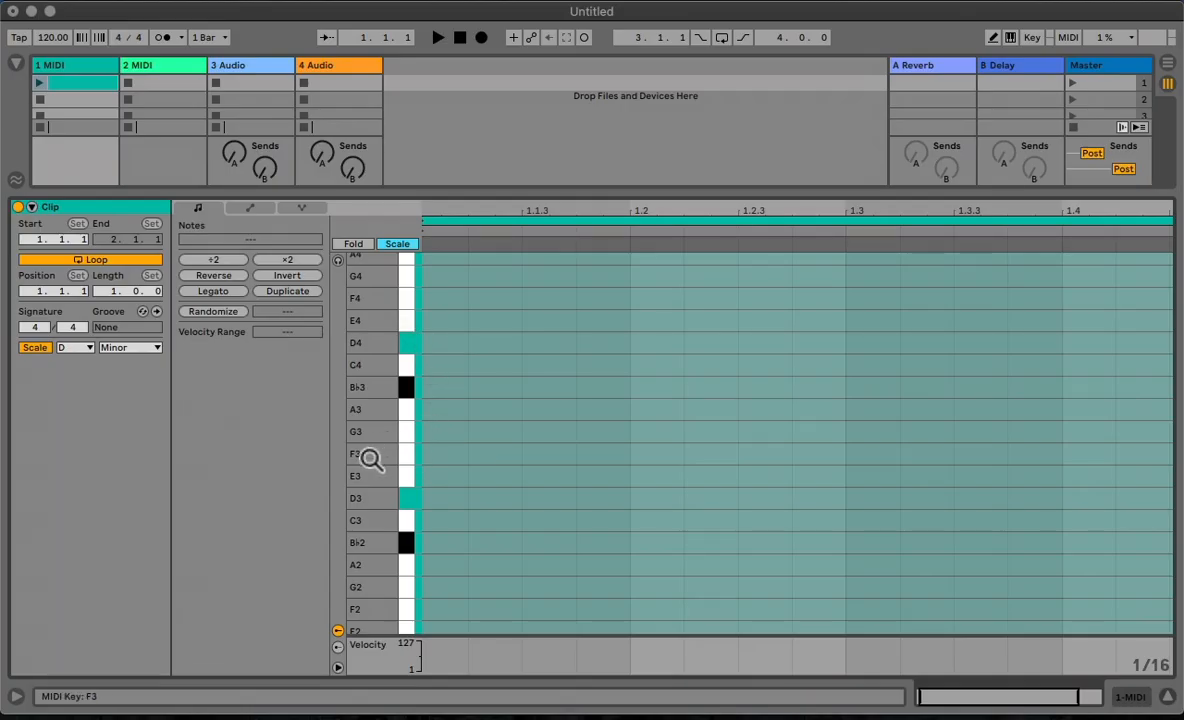
click(403, 249)
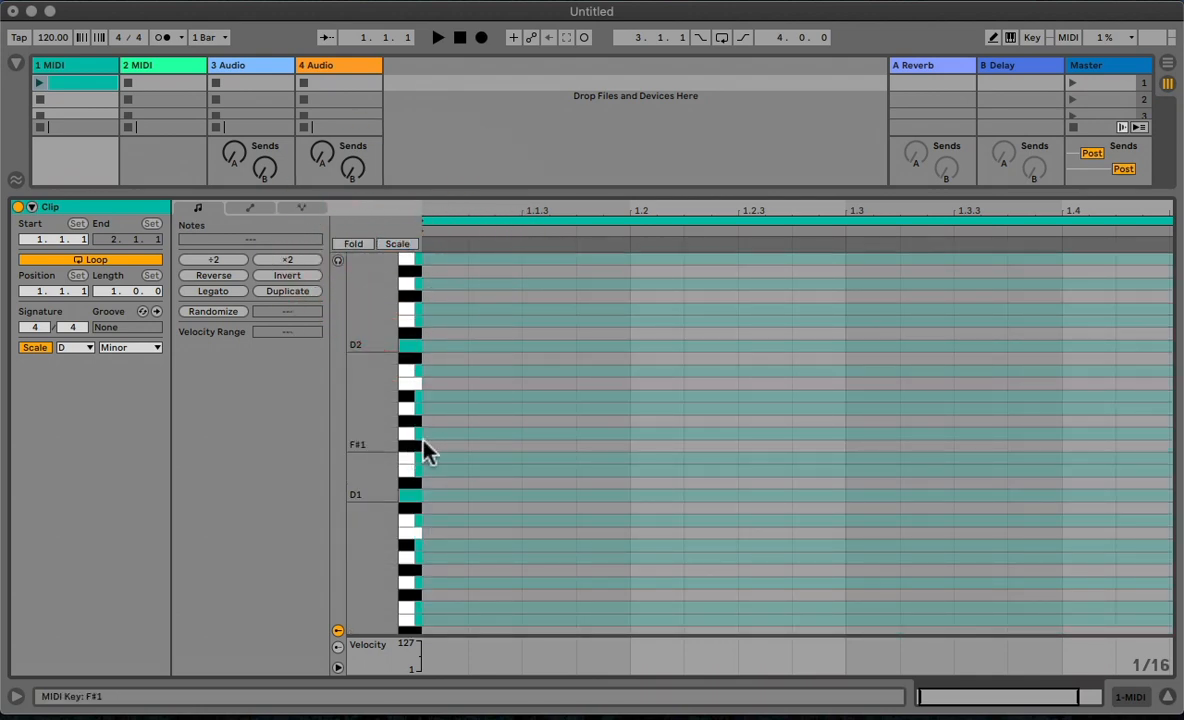
click(402, 245)
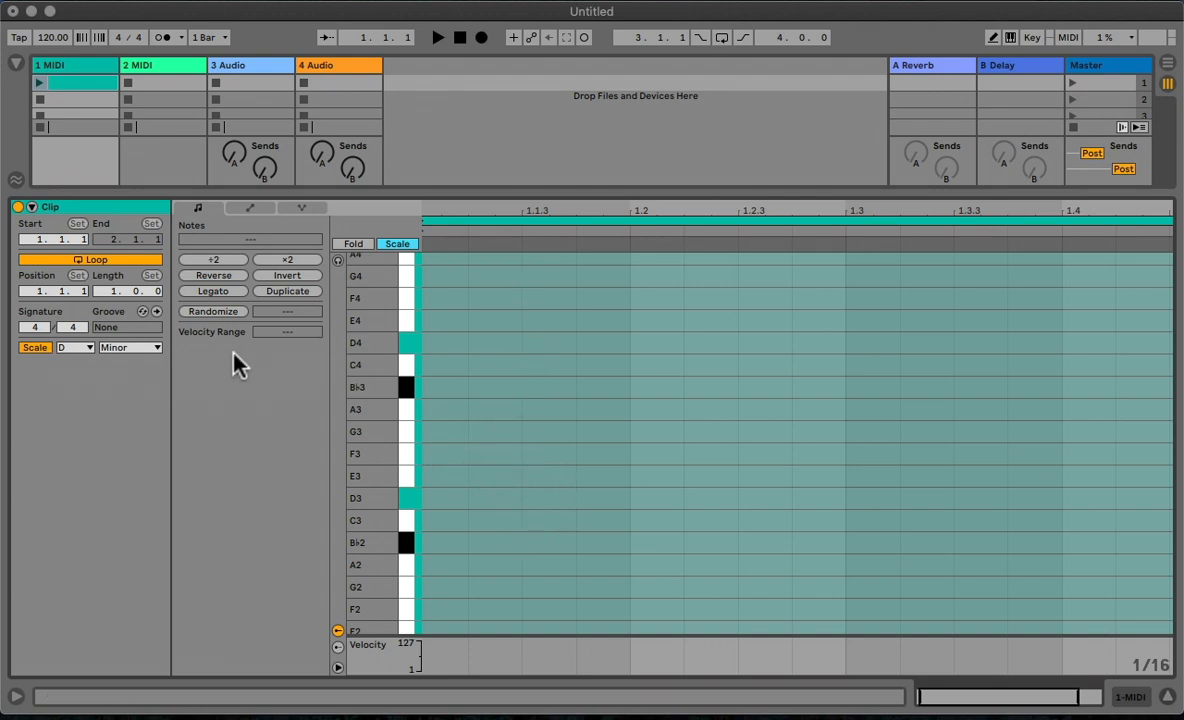
- Try a short chord of G3, B♭3 and D4 at the clip's start and delete it again
double_click(437, 431)
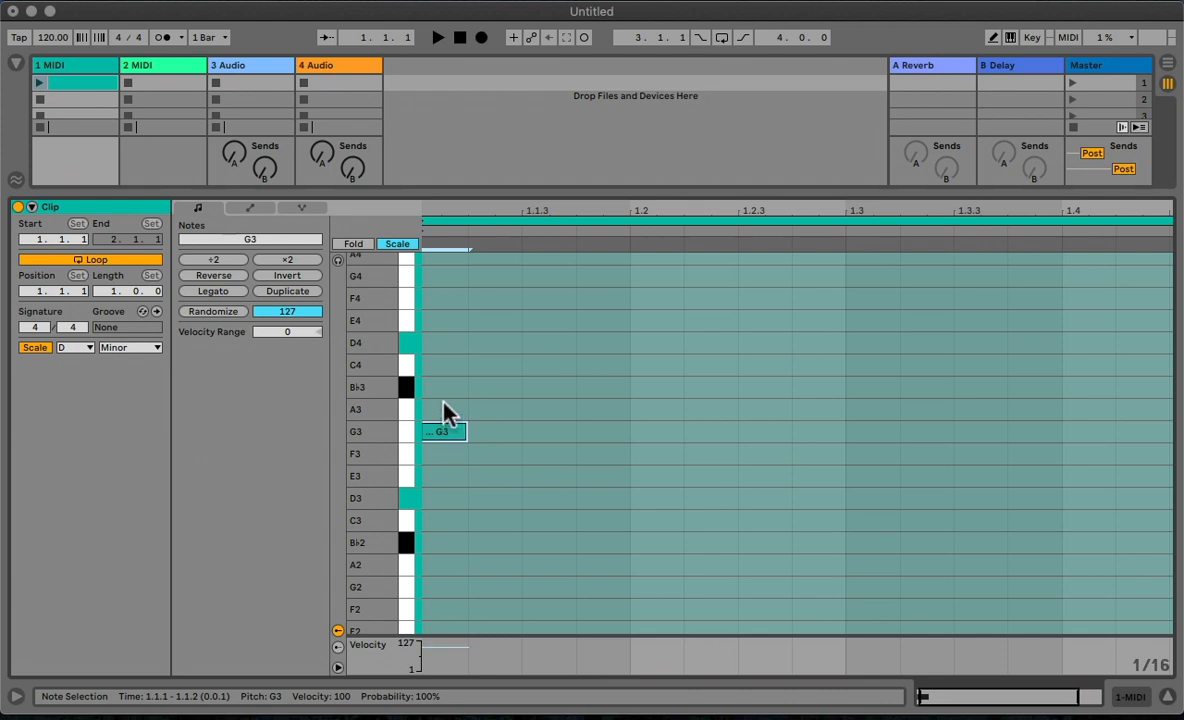
double_click(442, 386)
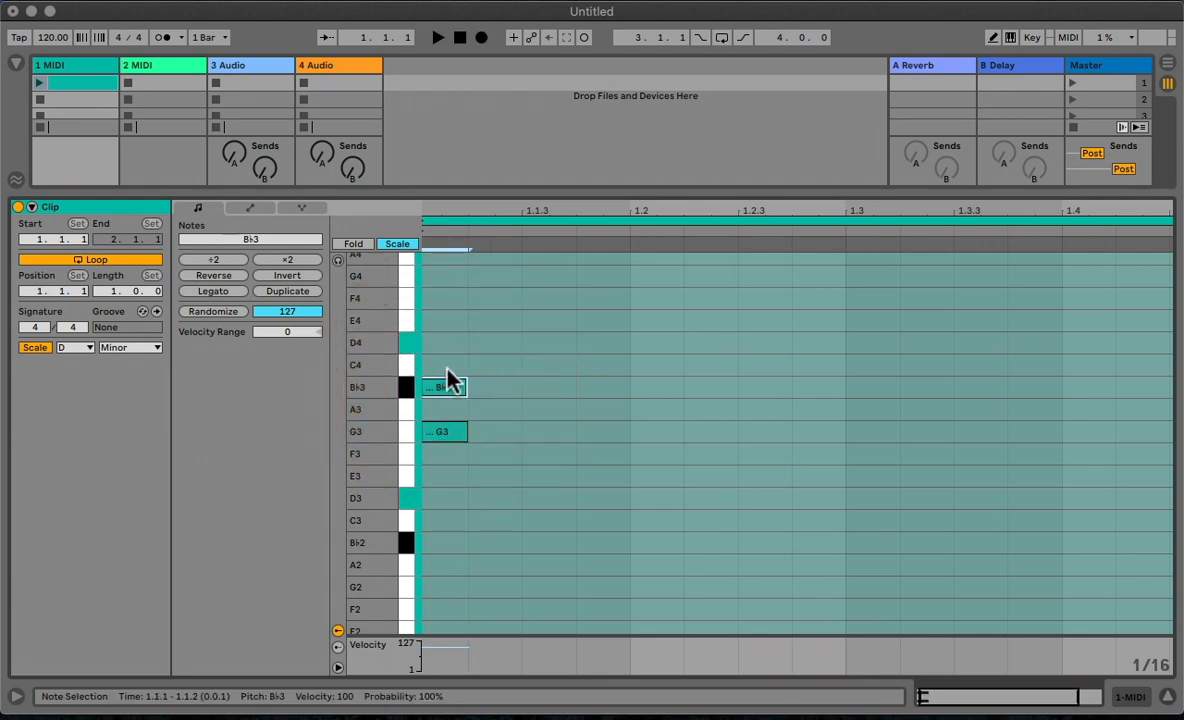
double_click(449, 340)
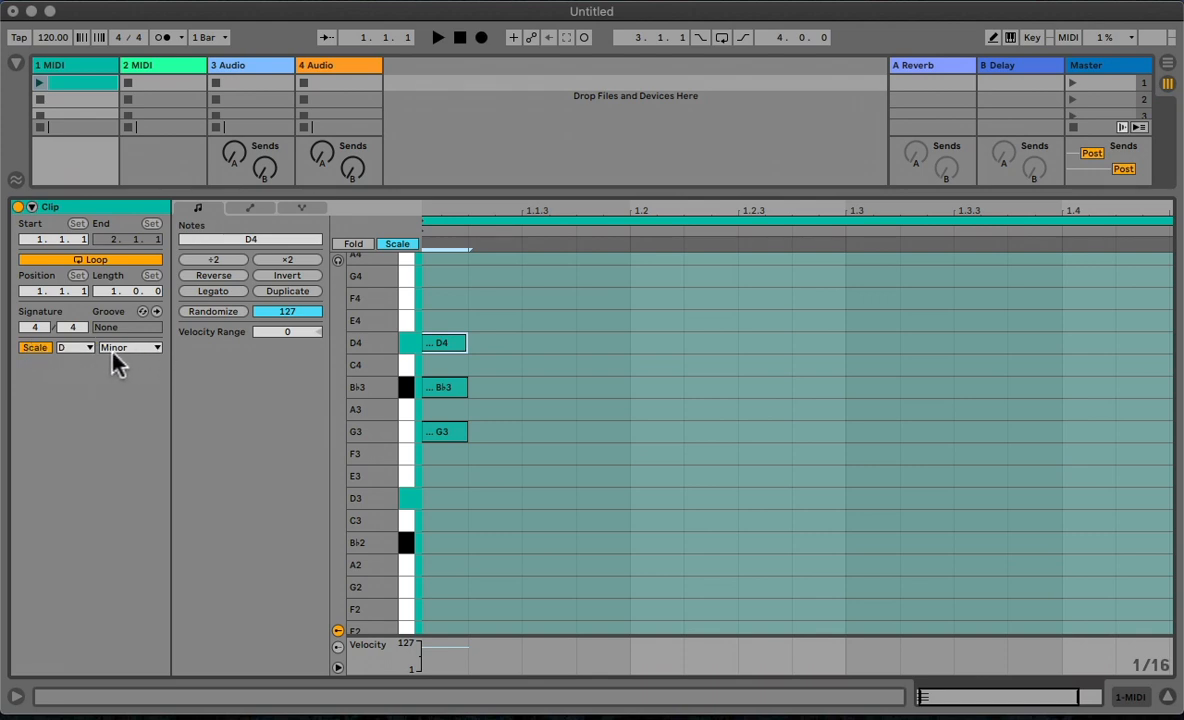
drag(479, 308, 434, 439)
key(Delete)
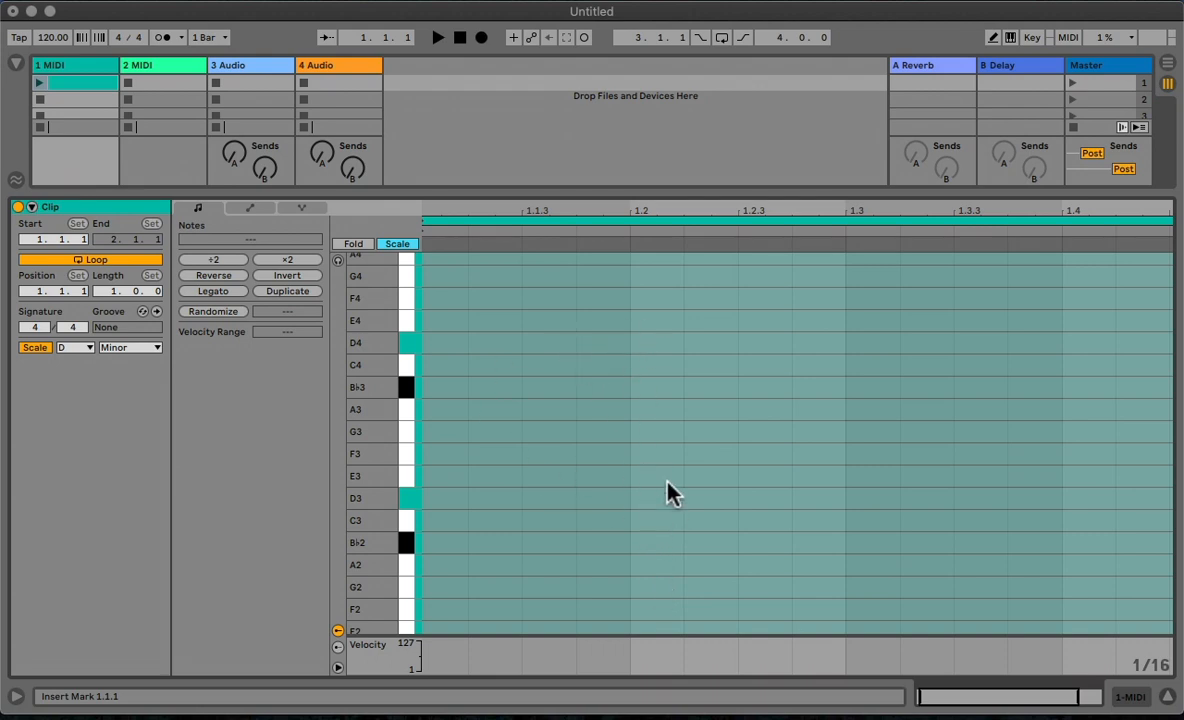
- Open the browser at full height and search the Instruments category for "piano"
click(18, 64)
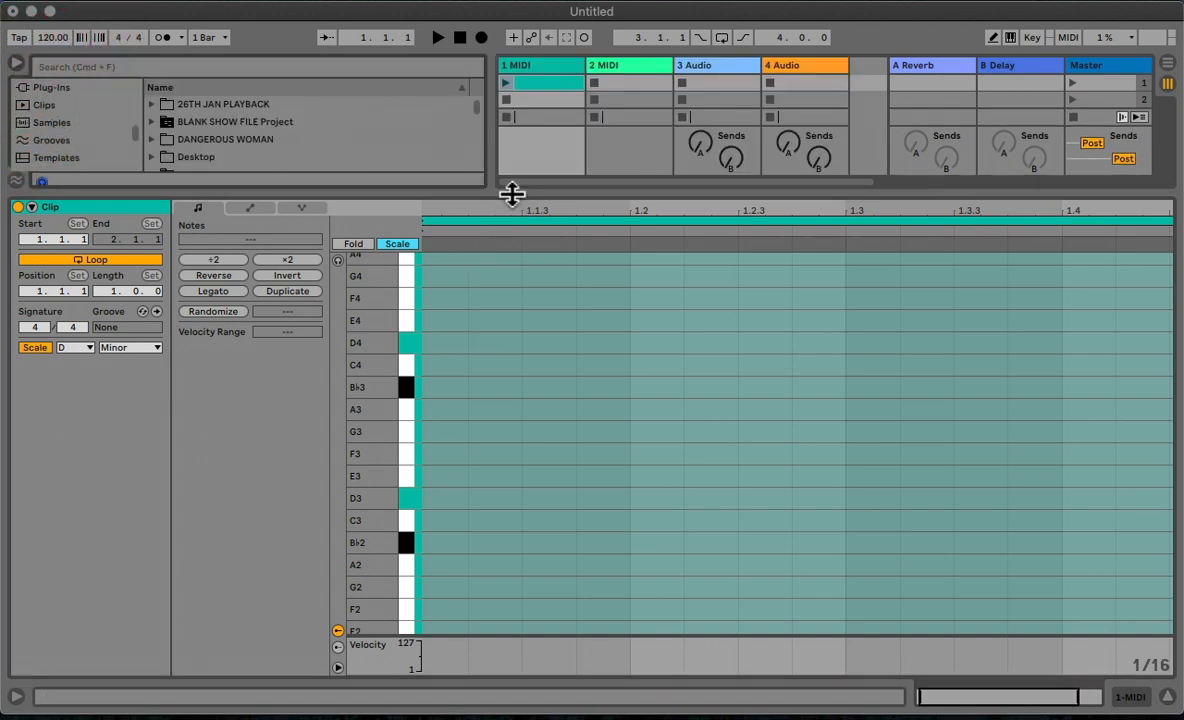
drag(510, 193, 502, 705)
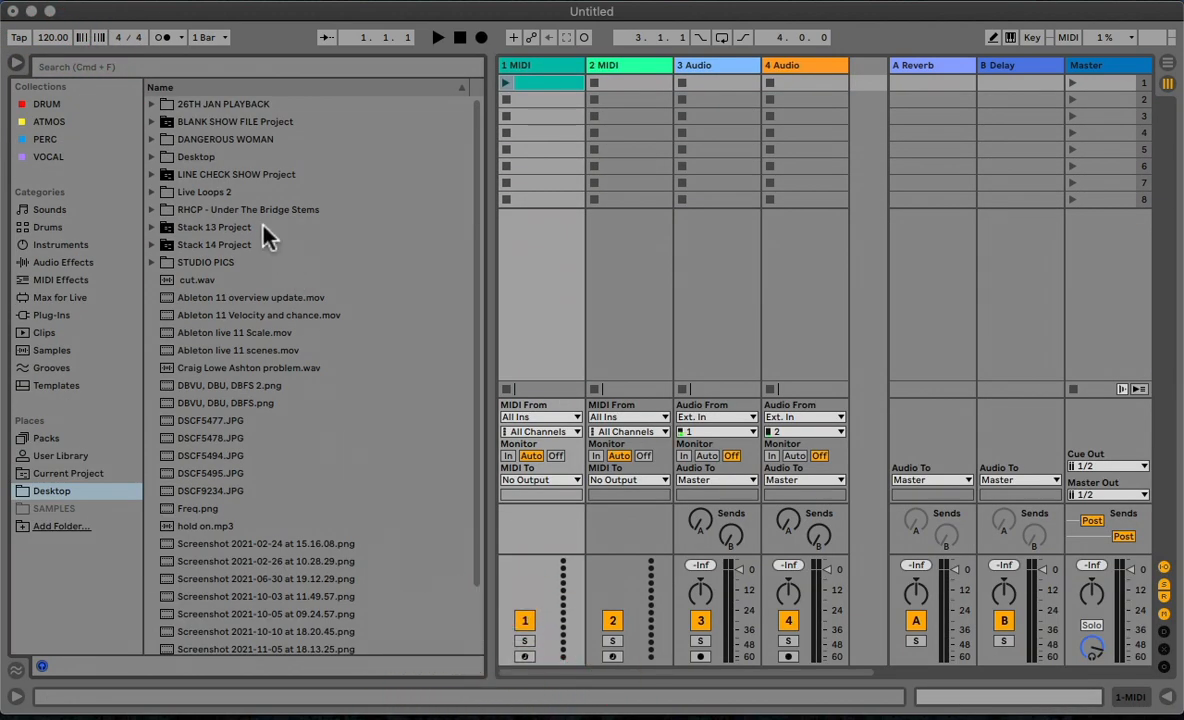
click(46, 245)
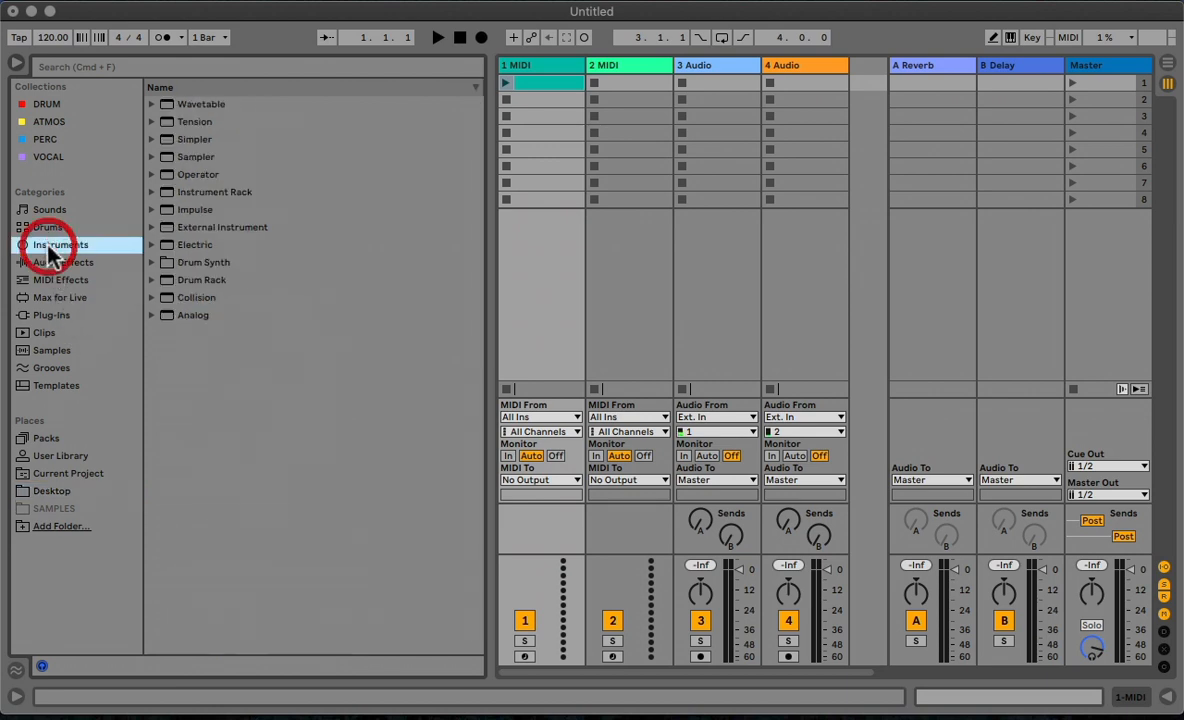
click(97, 67)
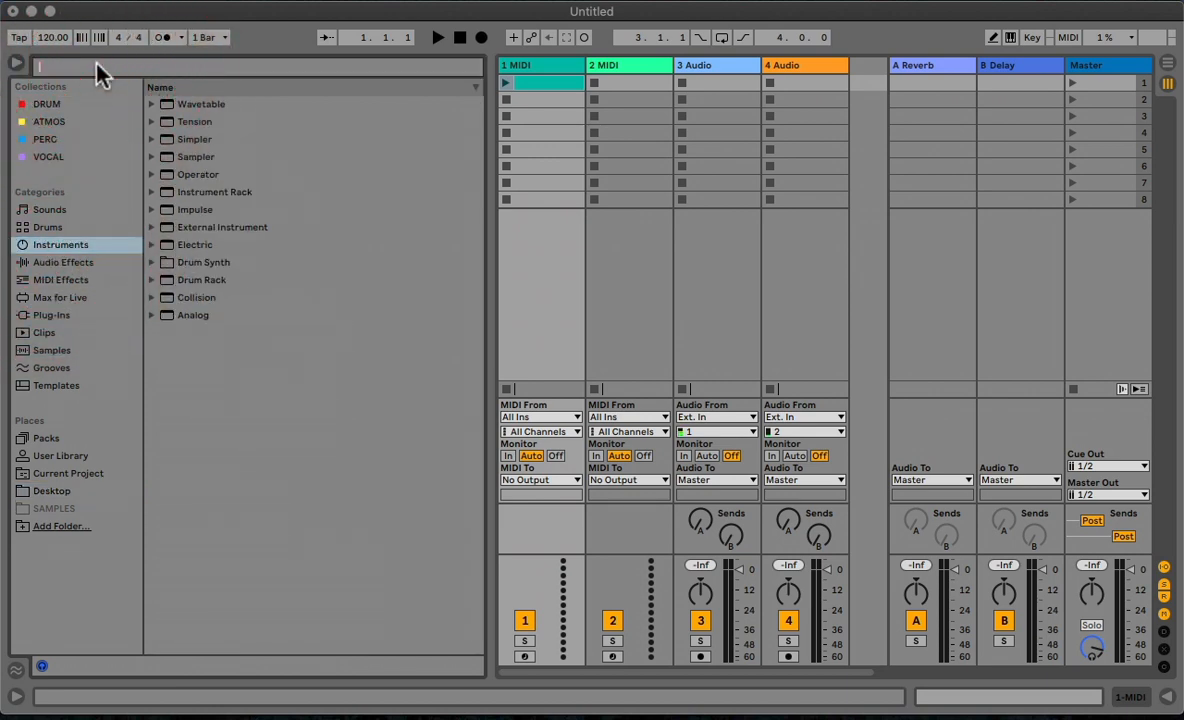
text(plan)
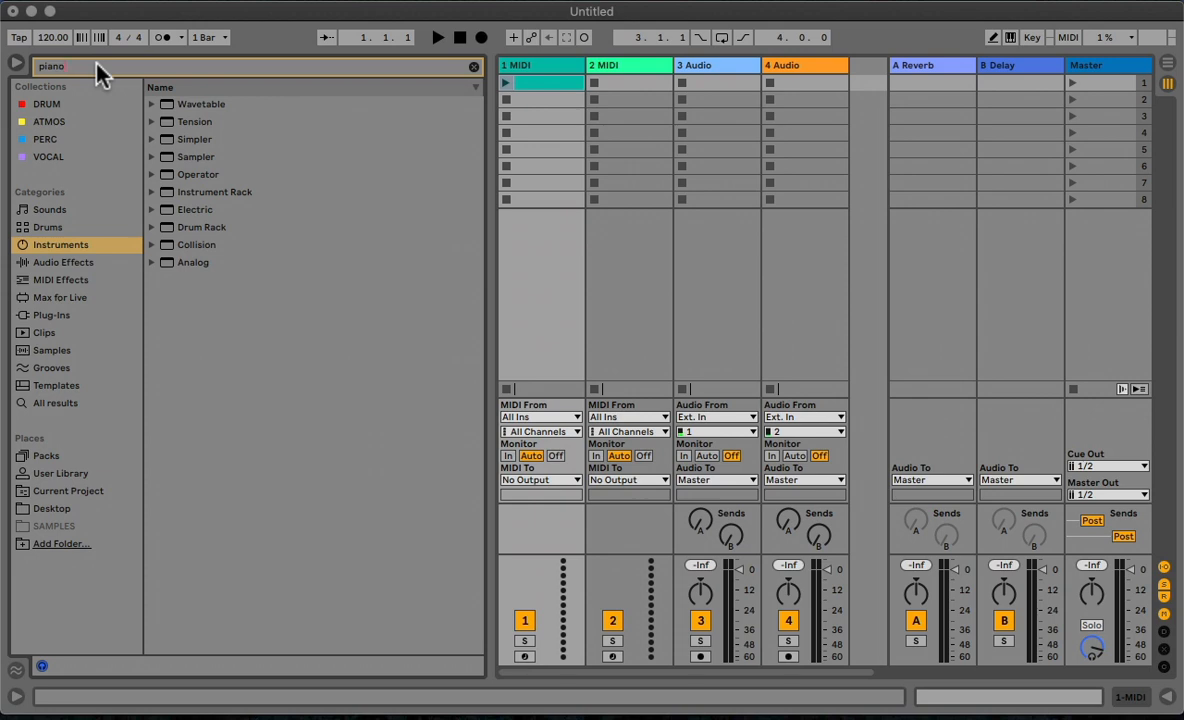
- Load Grand Piano.adg from the Instrument Rack's Piano & Keys folder onto the 1 MIDI track, and hide the browser with its search cleared
click(152, 193)
click(162, 228)
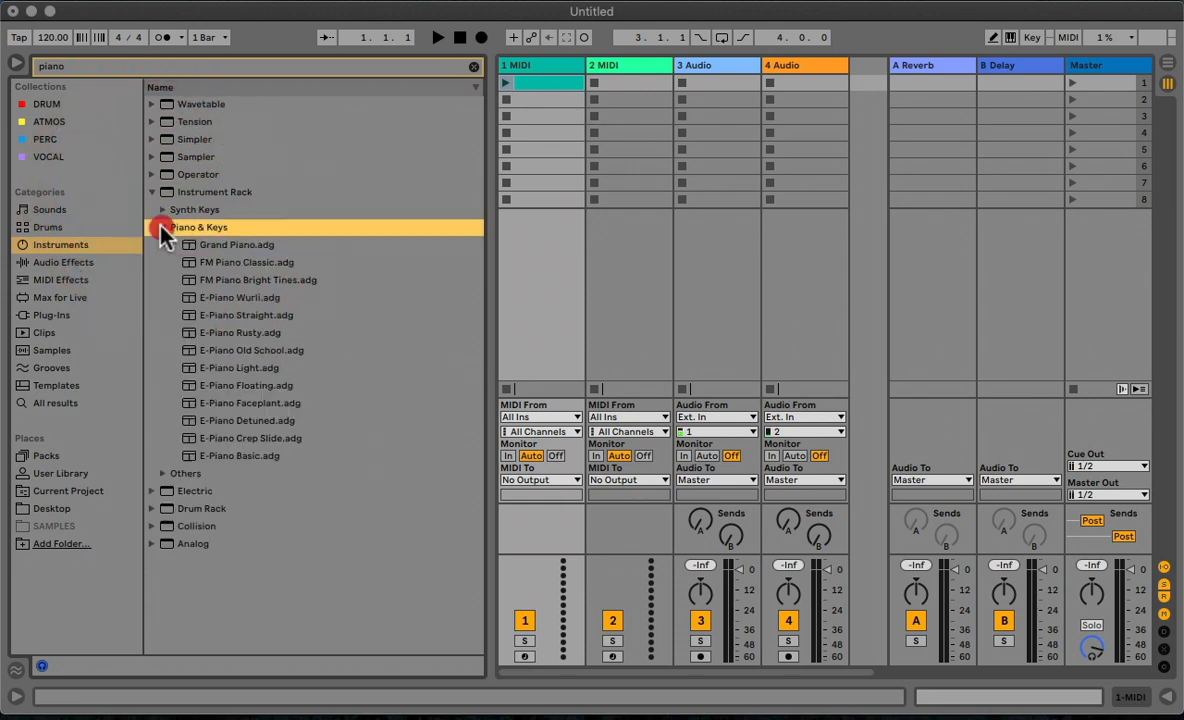
click(234, 245)
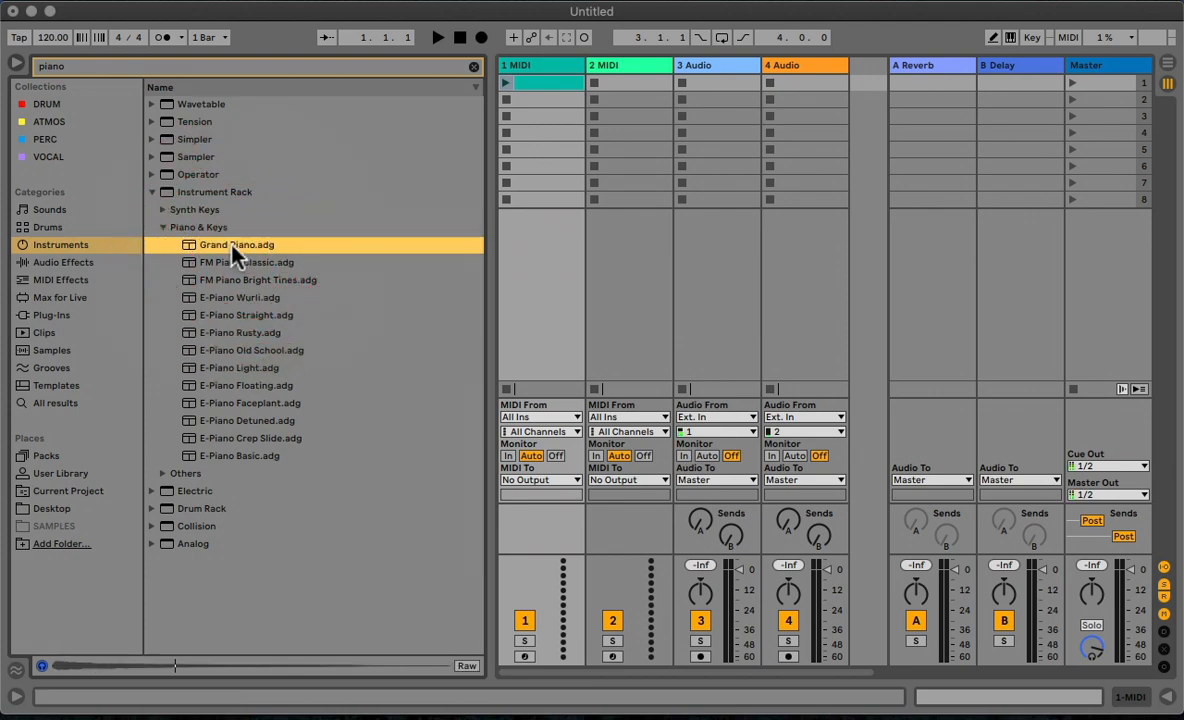
drag(231, 246, 548, 64)
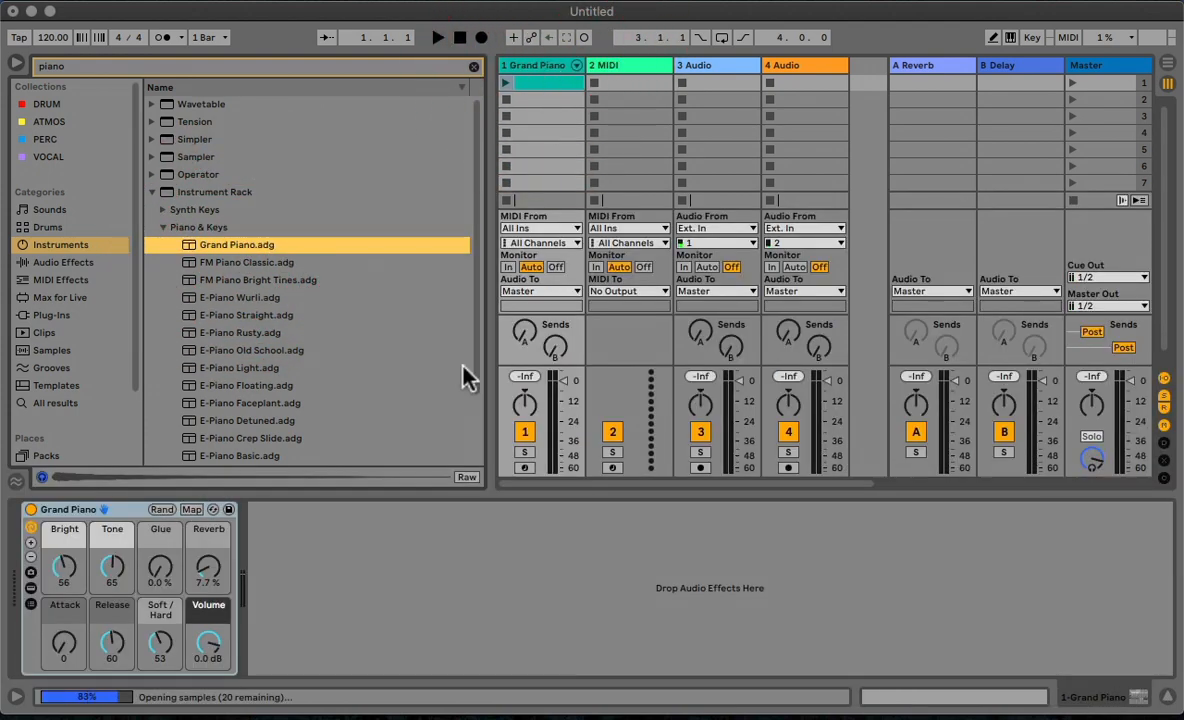
click(474, 66)
click(15, 63)
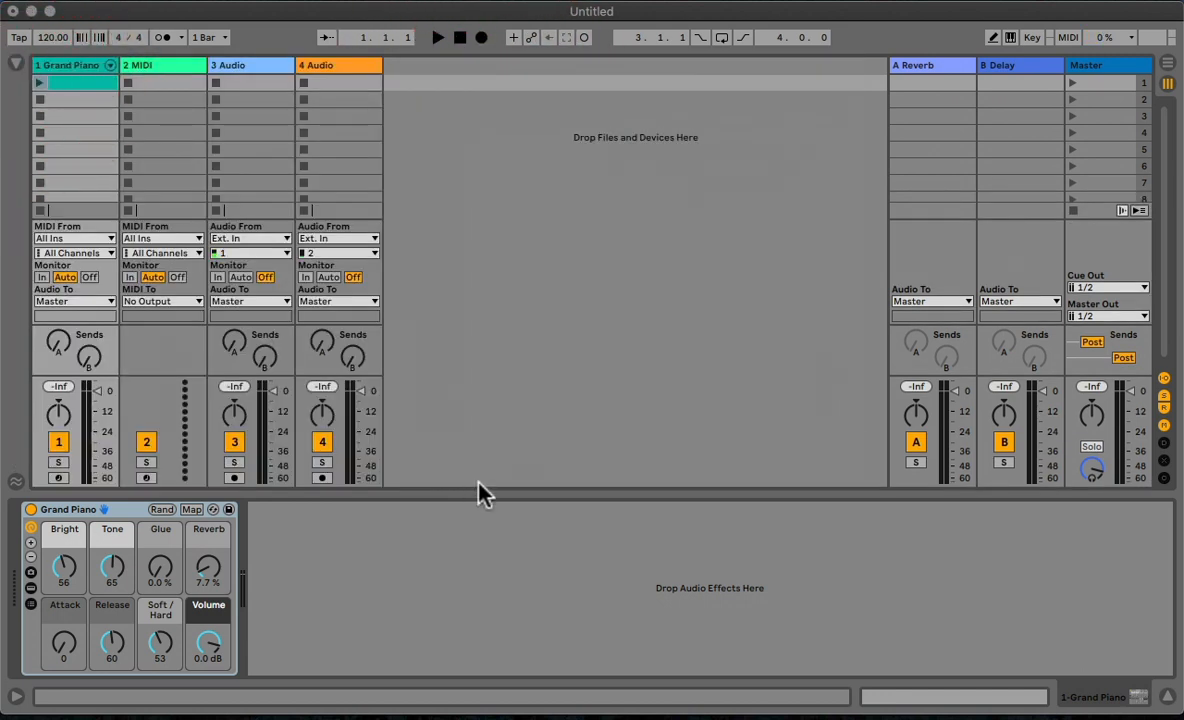
- Reopen the Grand Piano track's clip in an enlarged note editor and turn on note preview
double_click(74, 84)
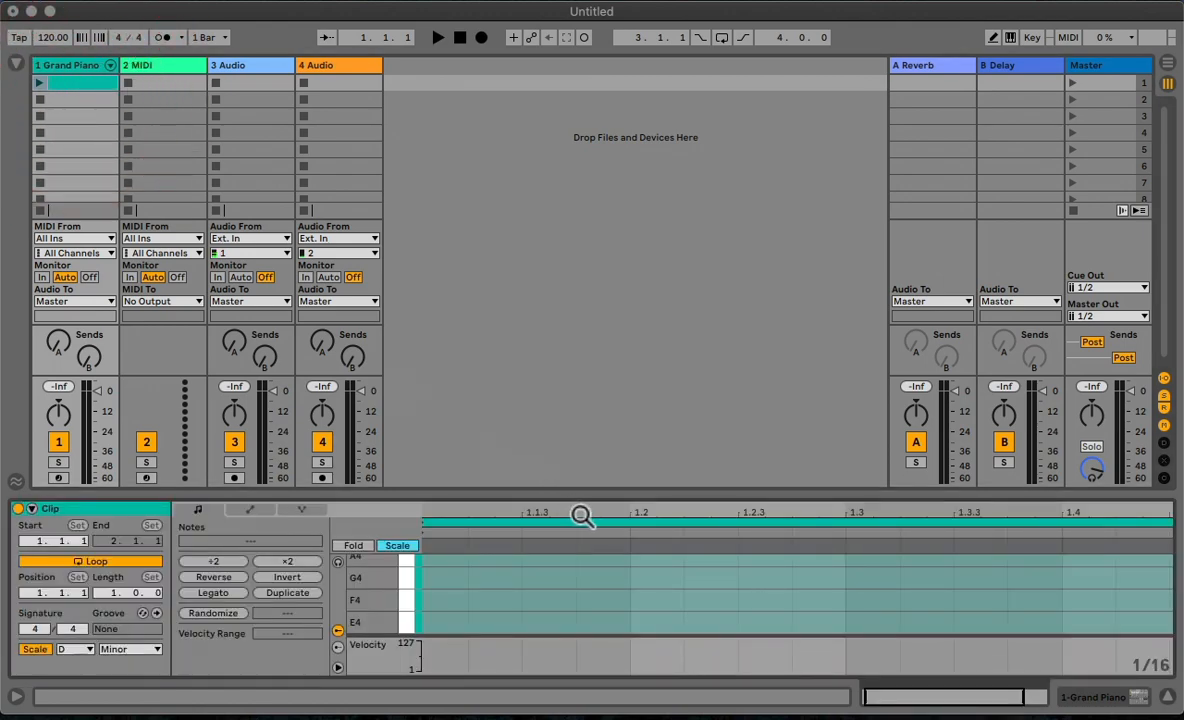
drag(570, 493, 547, 185)
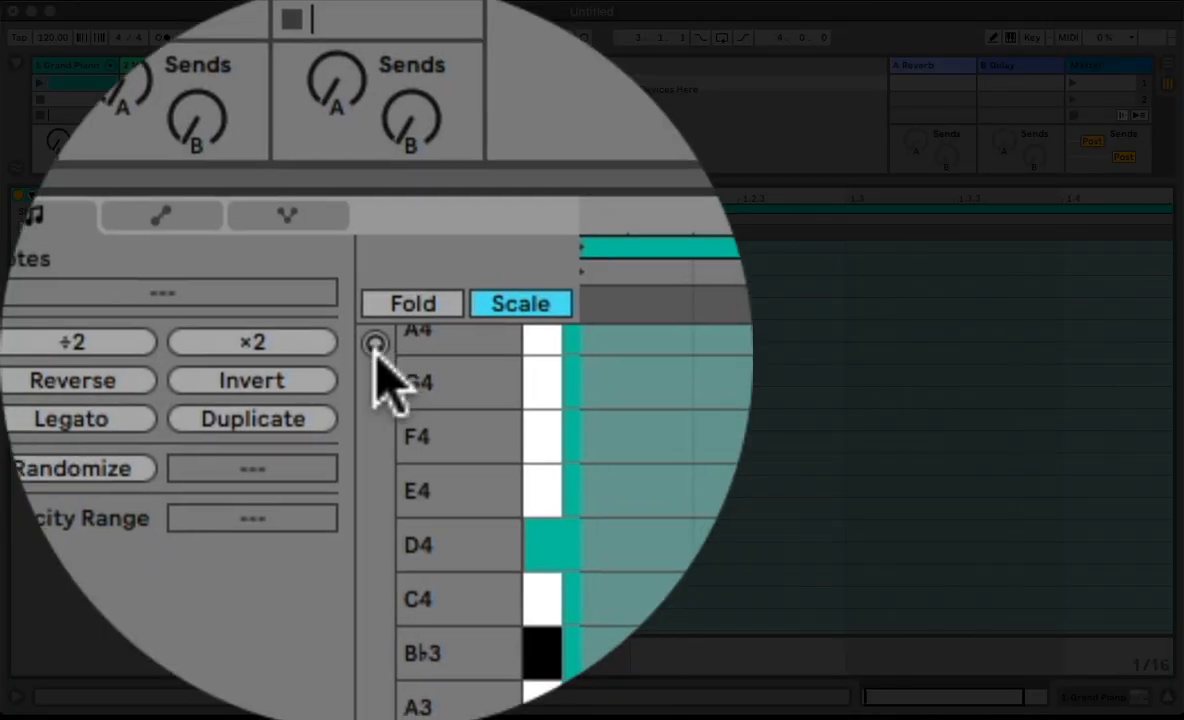
click(338, 248)
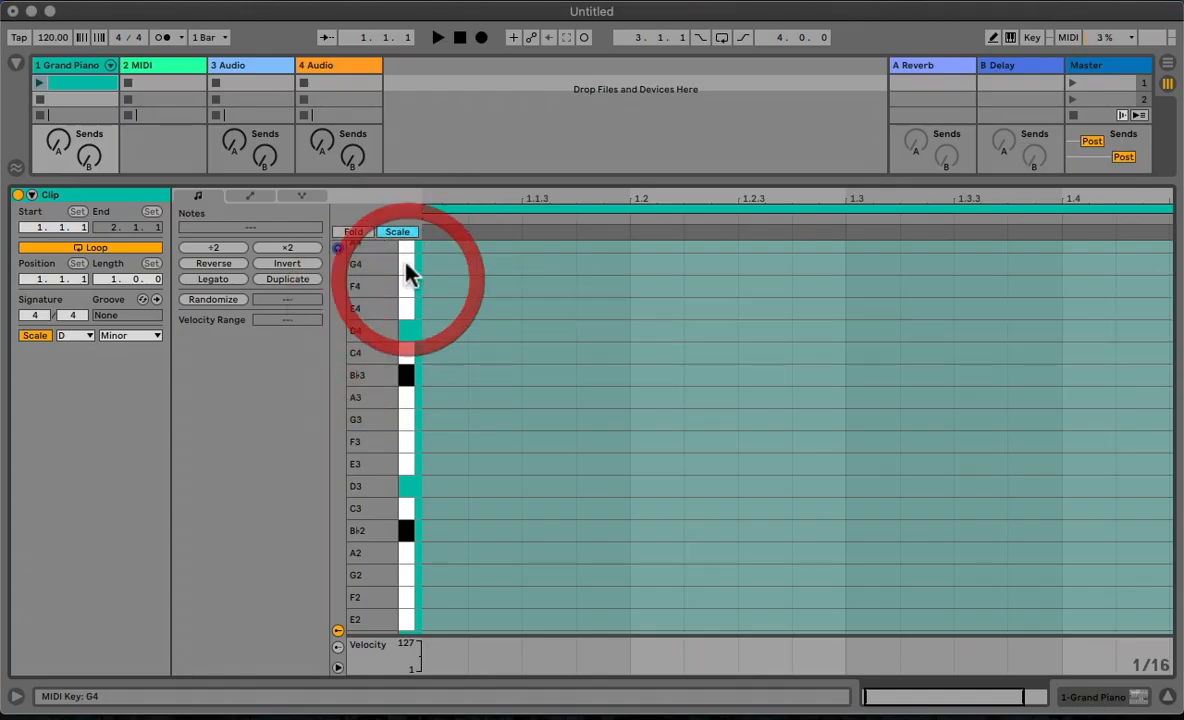
- Audition the scale's notes one by one on the piano roll keys from E4 down to D3
click(412, 307)
click(410, 332)
click(407, 358)
click(407, 377)
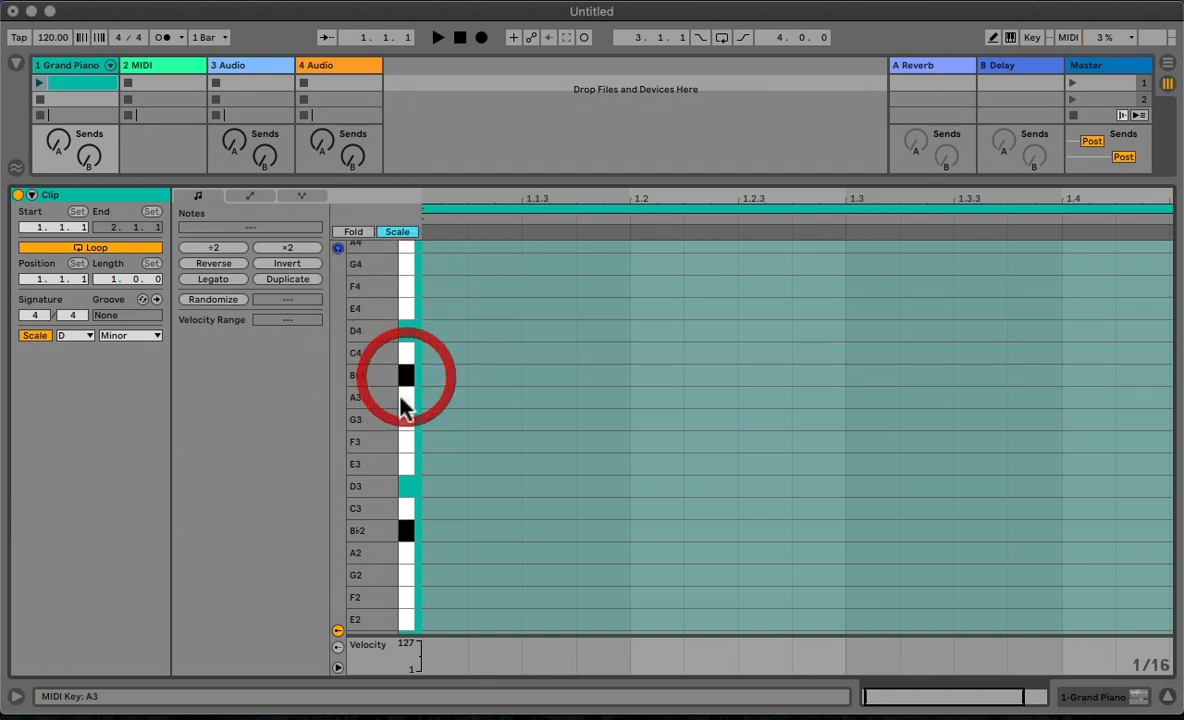
click(401, 399)
click(405, 420)
click(405, 442)
click(406, 464)
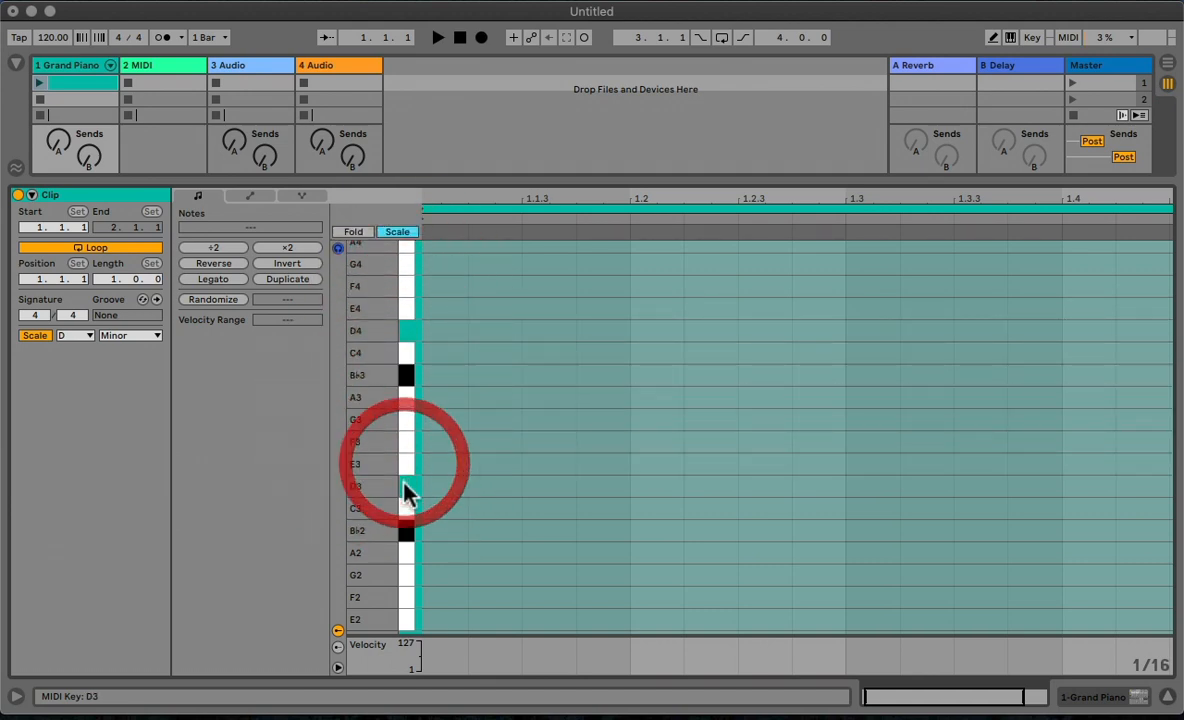
click(406, 486)
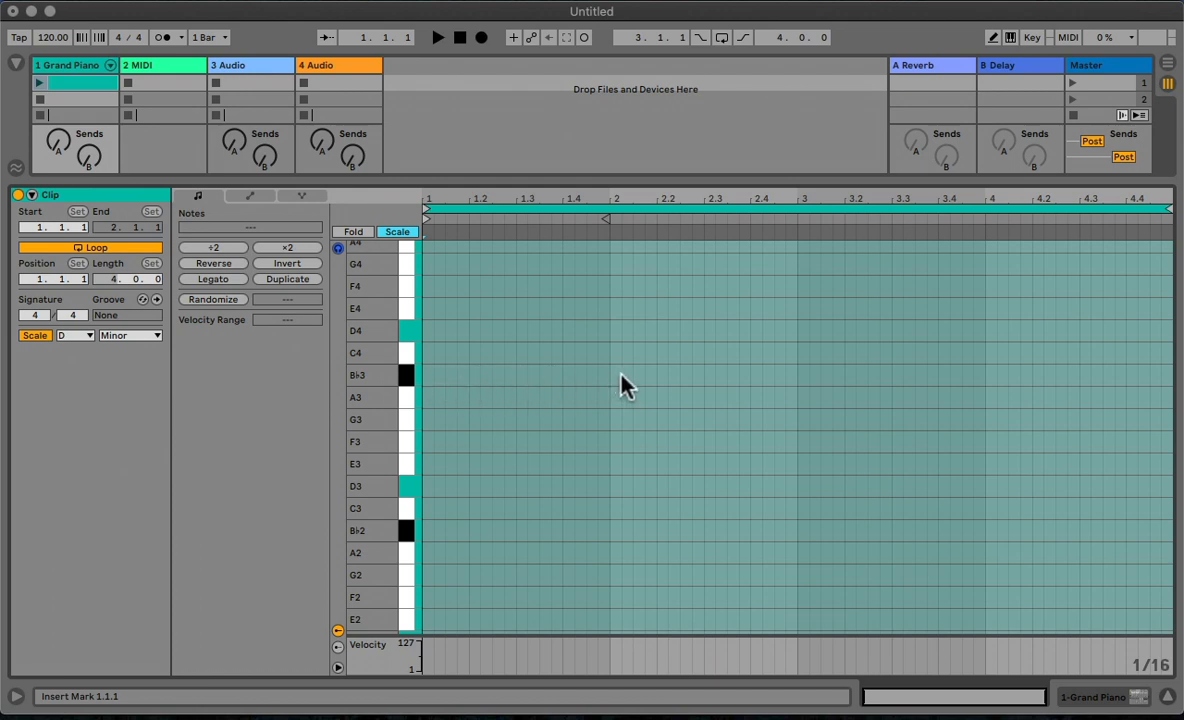
- Try a 1/16 B♭3 note at the clip's start and remove it again
double_click(430, 382)
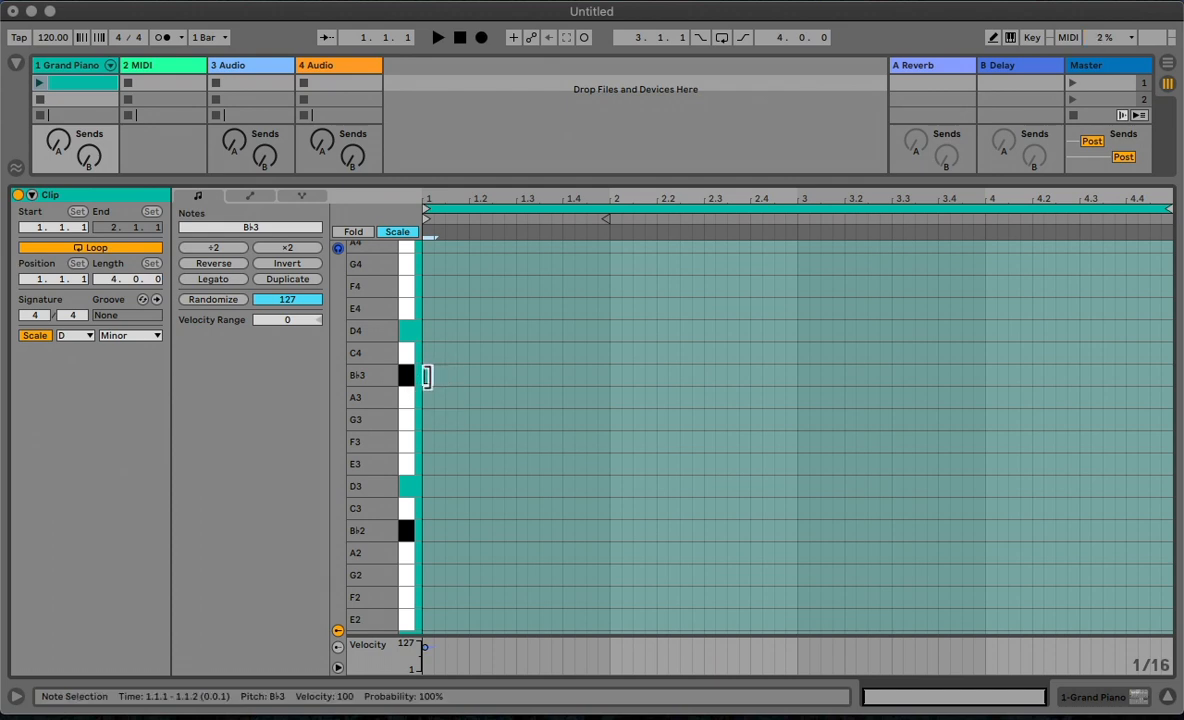
click(436, 376)
mouse_move(436, 376)
mouse_down()
mouse_move(613, 392)
mouse_move(436, 397)
mouse_move(436, 386)
mouse_up()
double_click(436, 386)
- Set the note editor's fixed grid to 1 Bar and add a one-bar D3 note at the clip's start
right_click(442, 378)
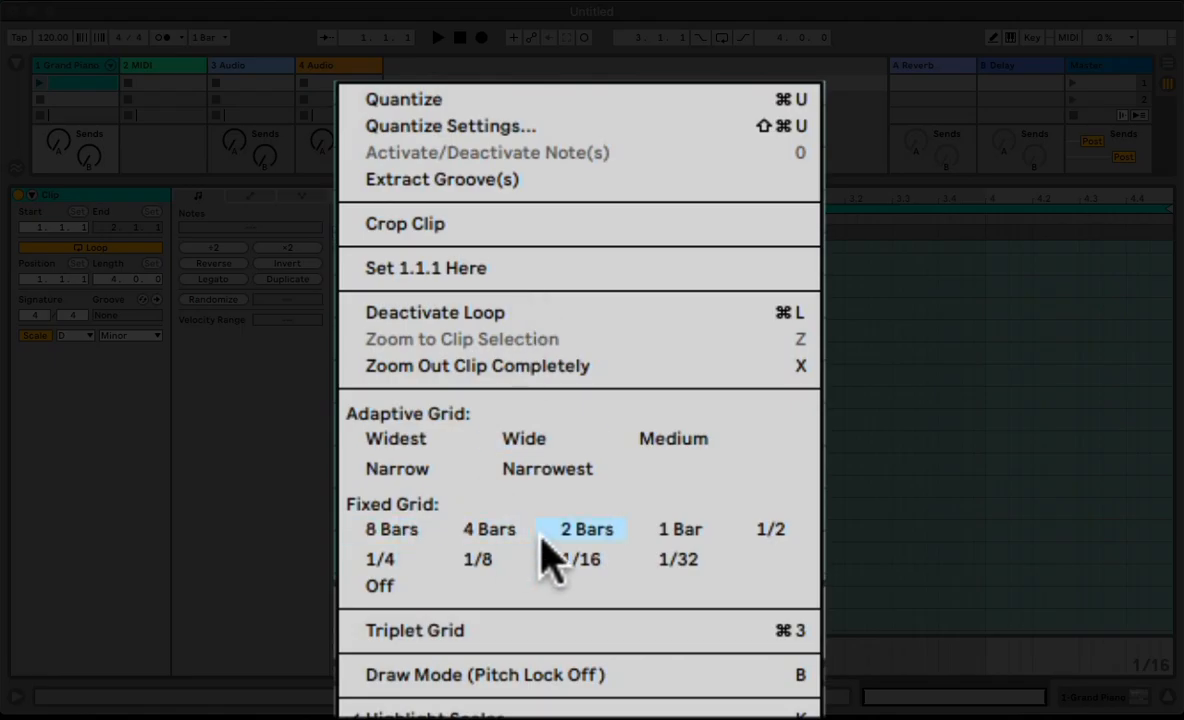
click(672, 530)
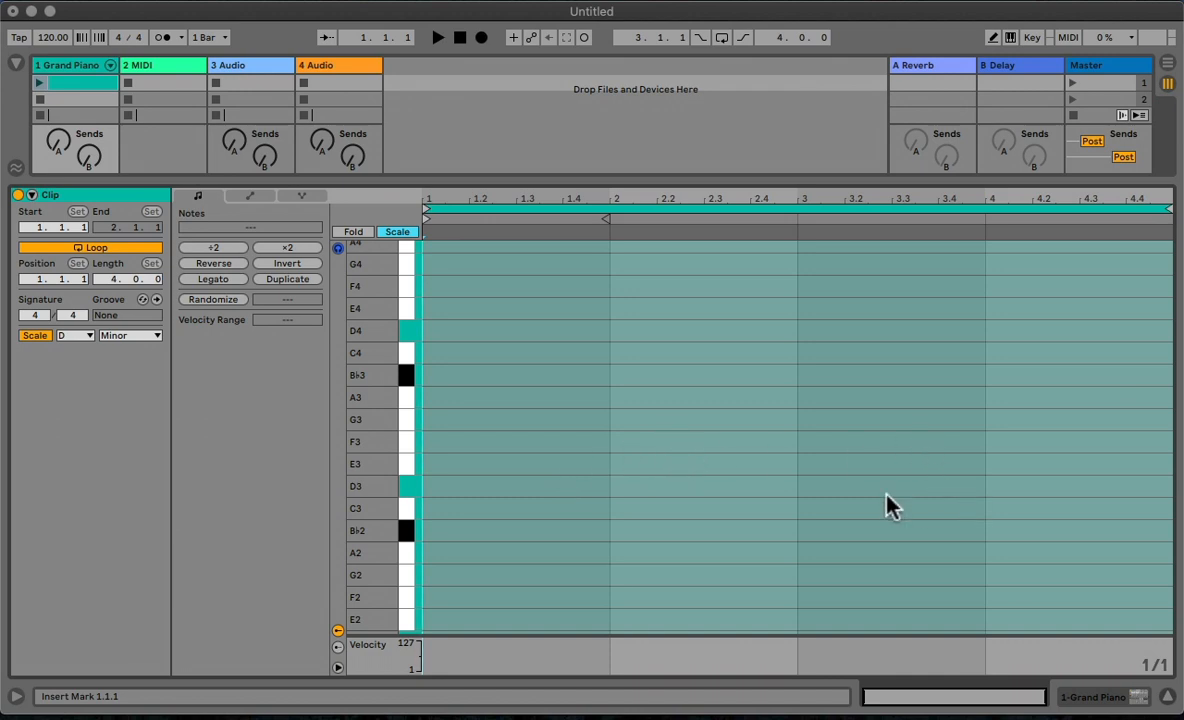
click(461, 482)
double_click(461, 482)
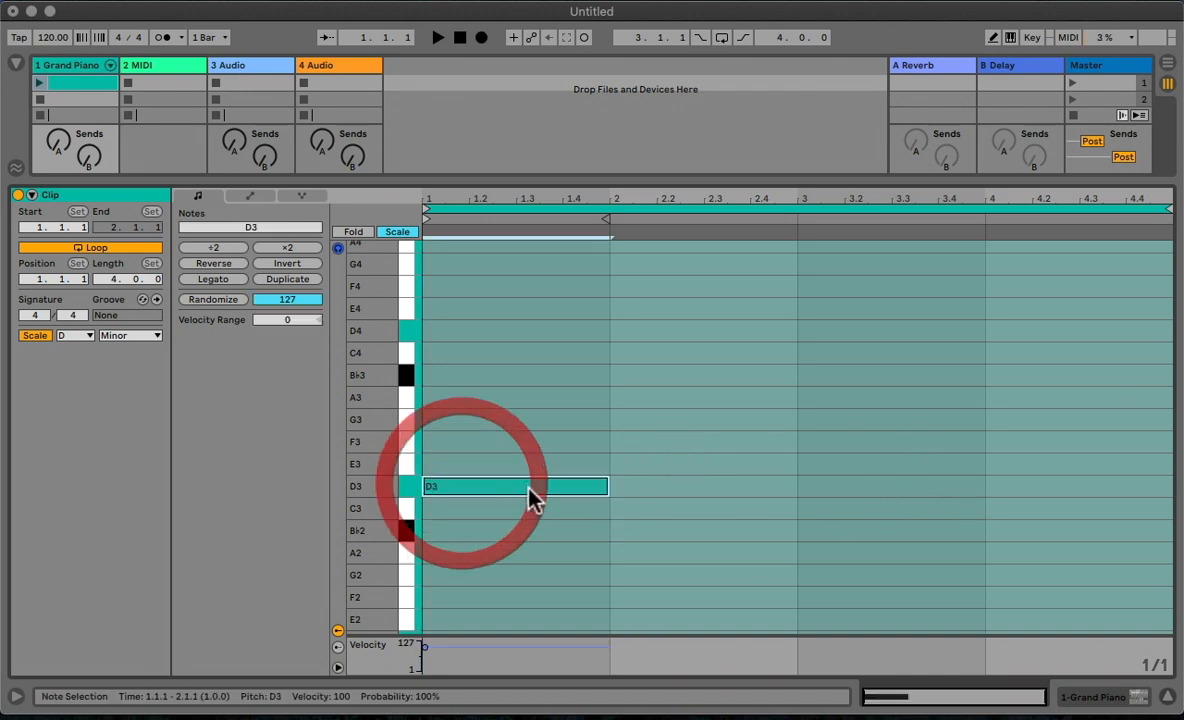
- Add one-bar root notes G2 in bar 2, B♭2 in bar 3 and E2 in bar 4
double_click(681, 575)
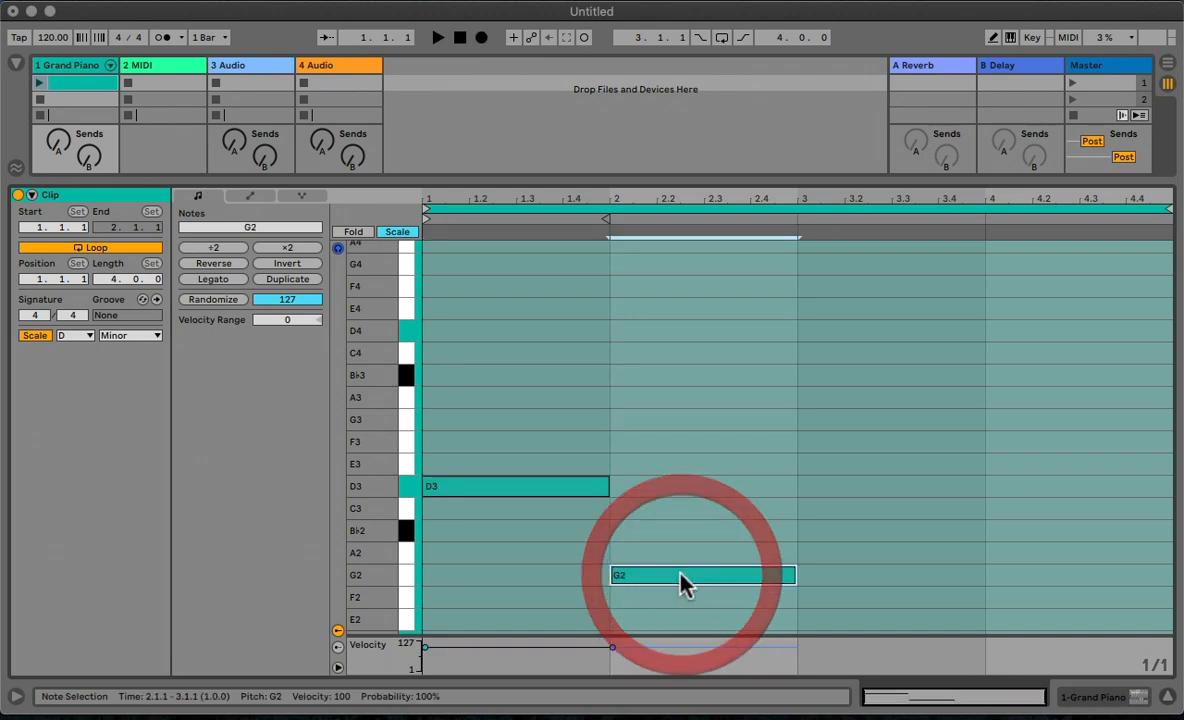
double_click(866, 531)
double_click(1034, 618)
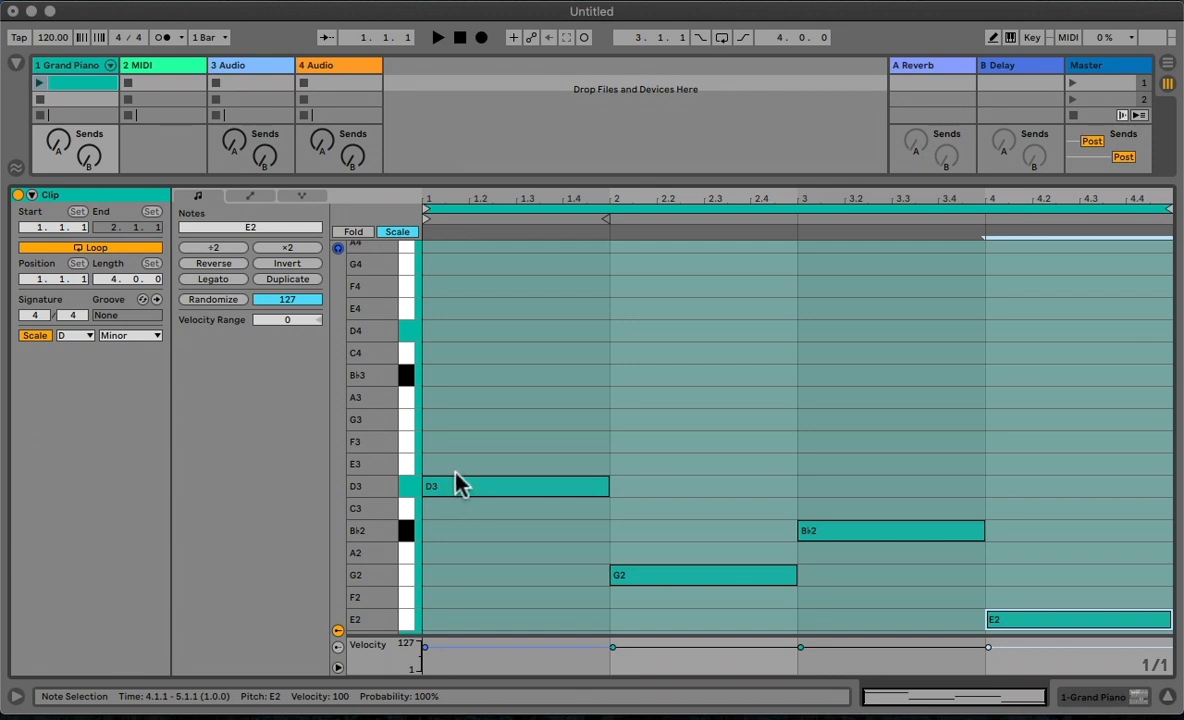
- Build triads in the first two bars by adding F3 and A3 to bar 1, and B♭2 and D3 to bar 2
double_click(477, 440)
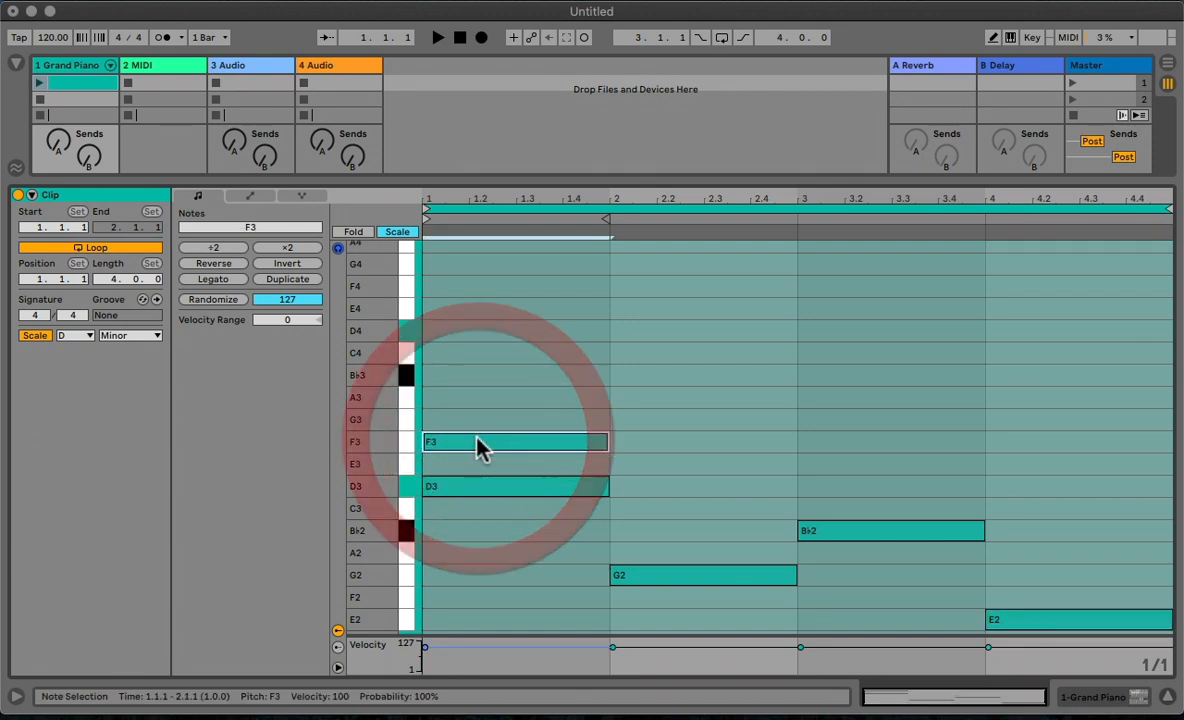
double_click(536, 398)
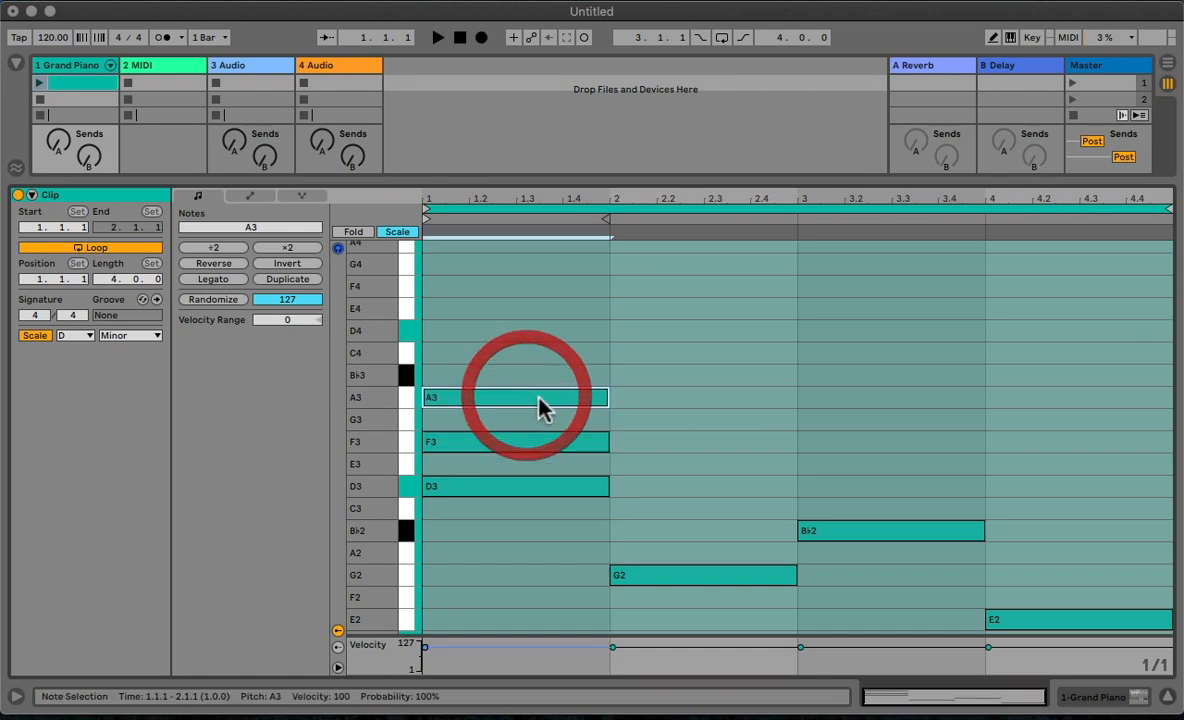
double_click(741, 530)
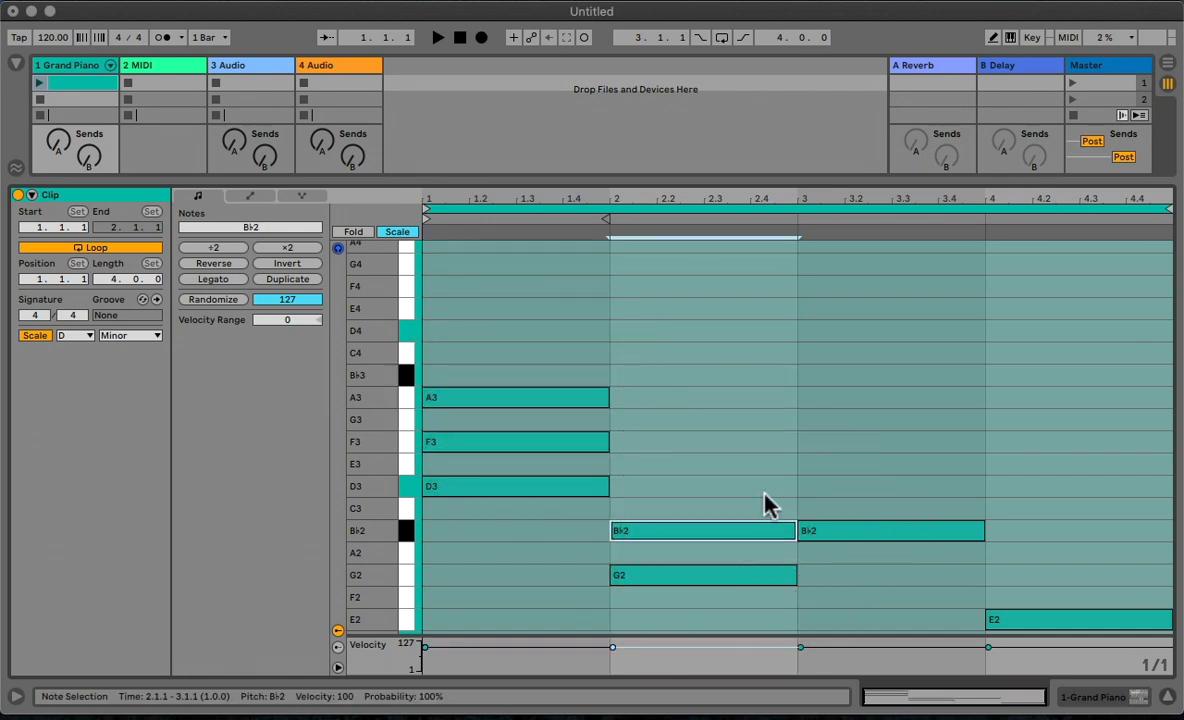
double_click(761, 487)
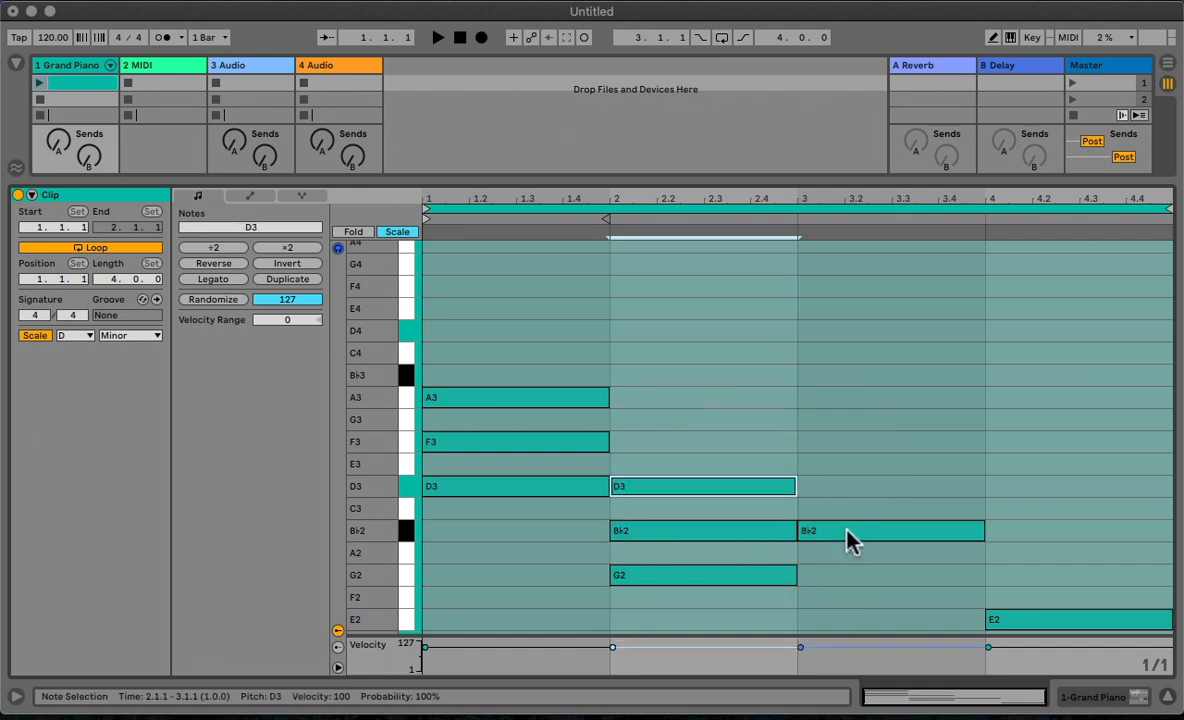
- Build triads in the last two bars with D3 and F3 in bar 3, G2 and B♭2 in bar 4, and play the clip
double_click(916, 487)
double_click(852, 442)
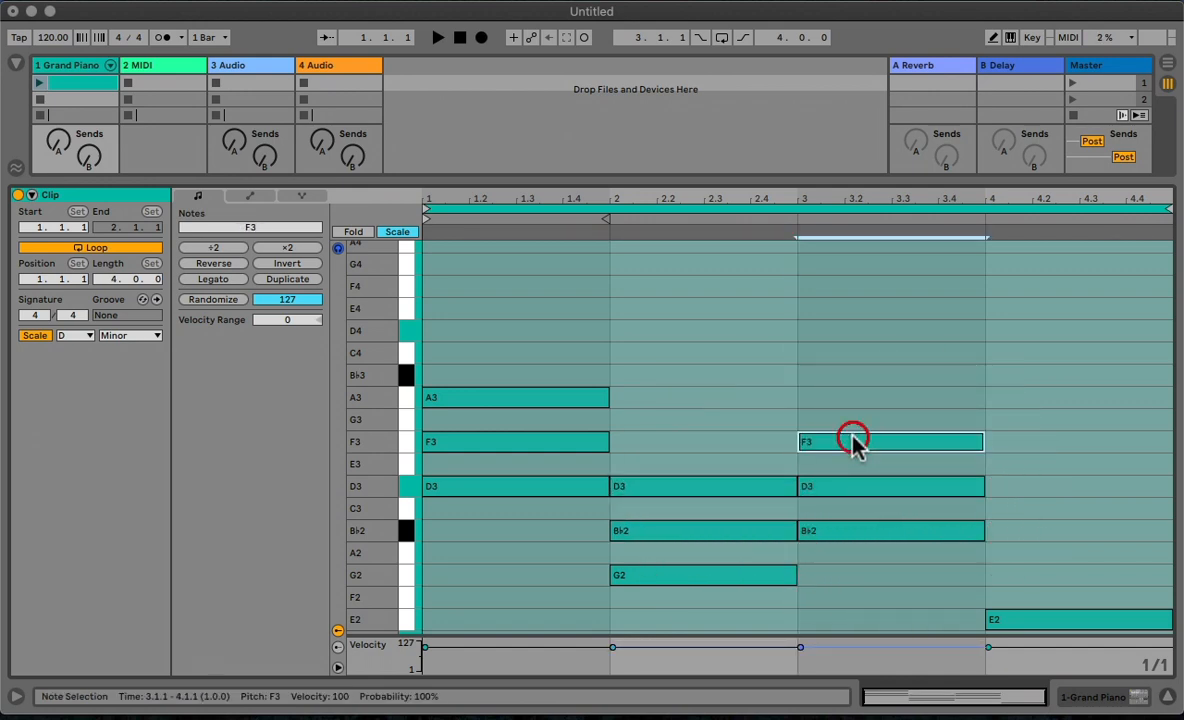
double_click(1053, 574)
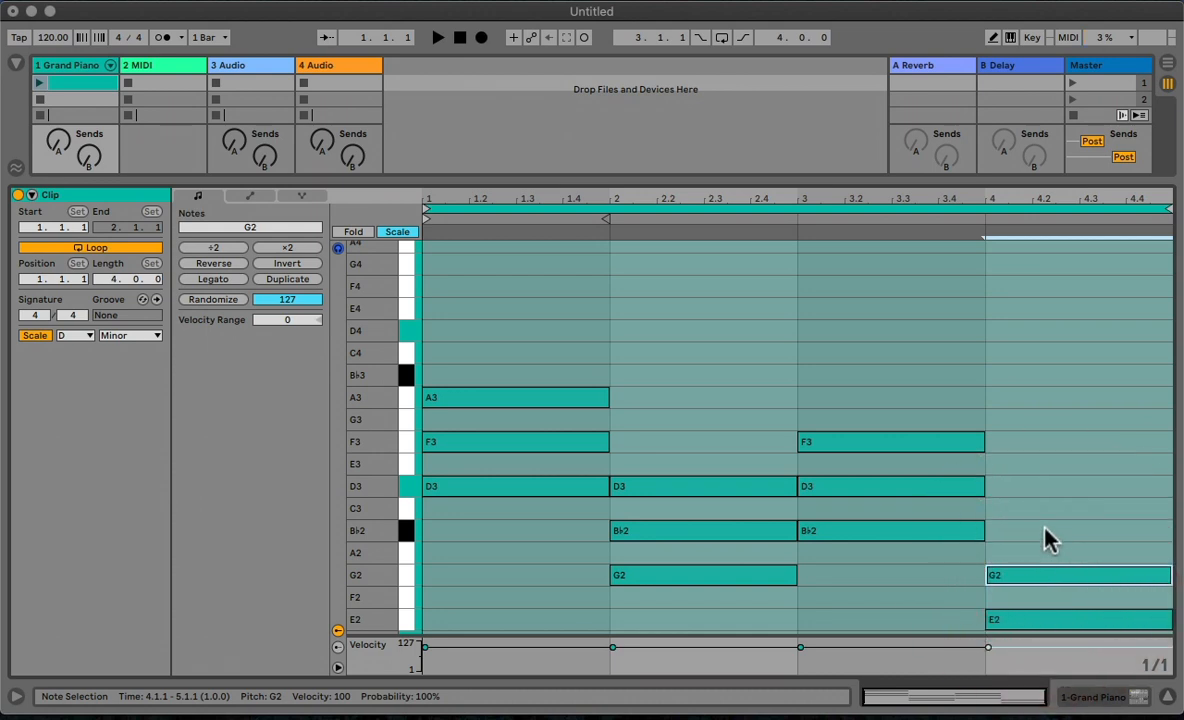
double_click(1045, 531)
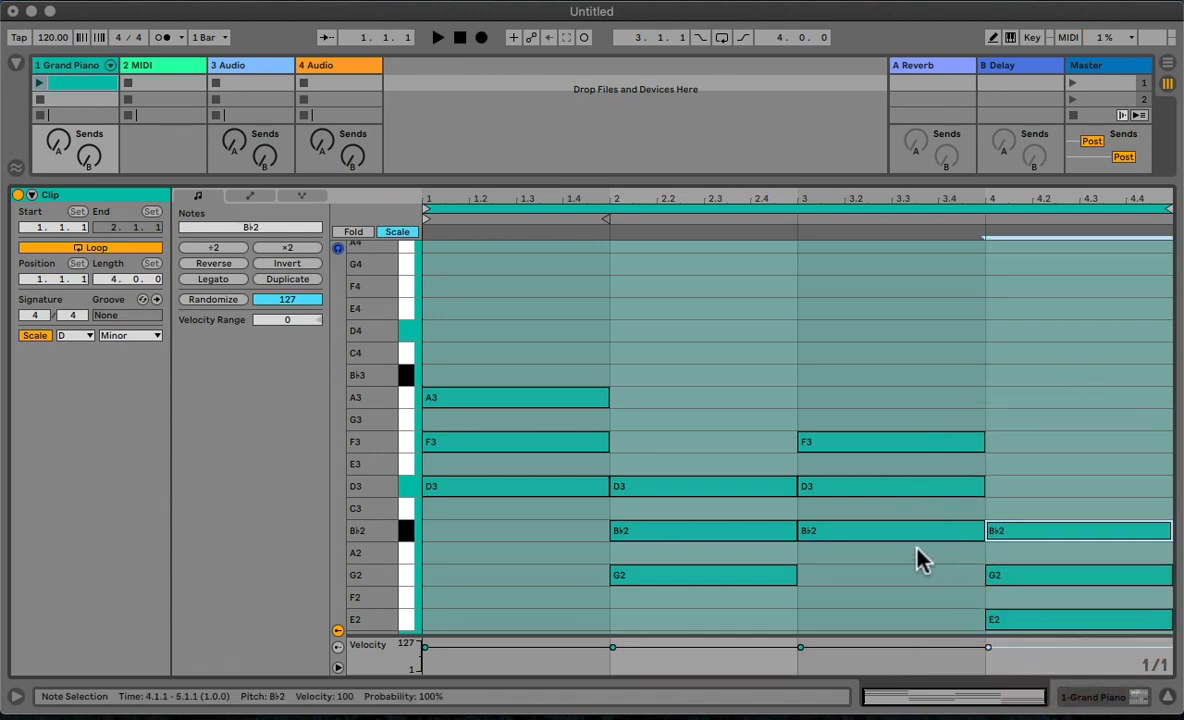
click(41, 84)
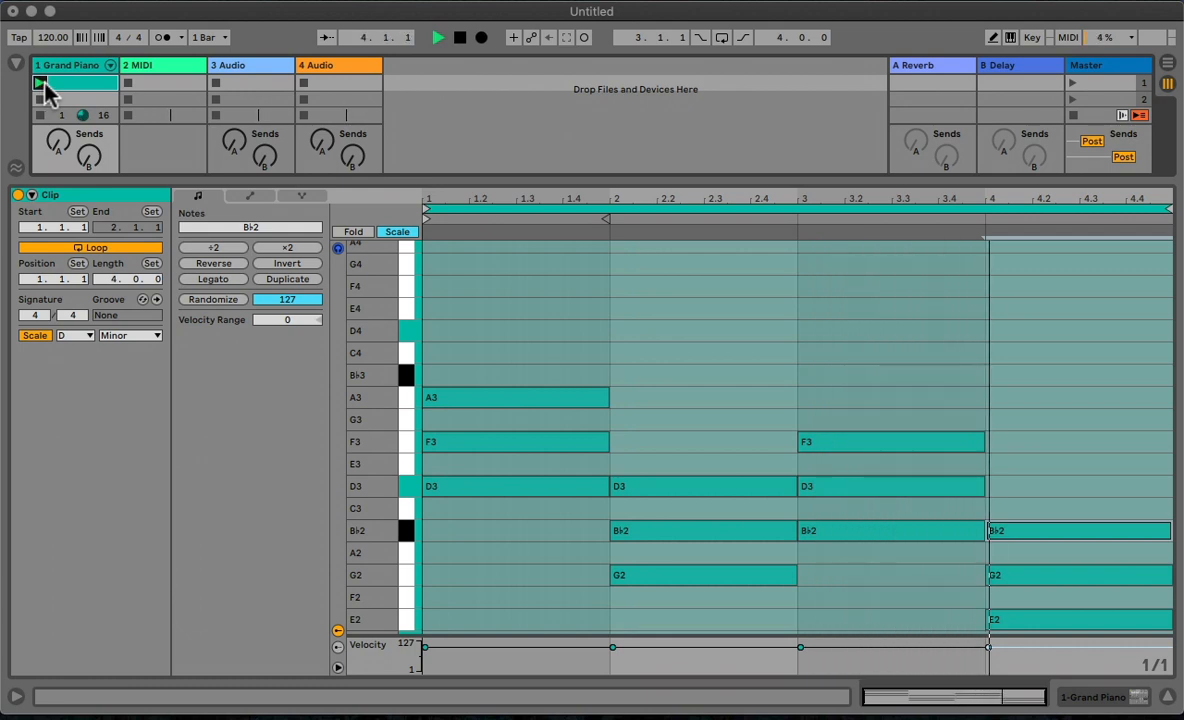
key(space)
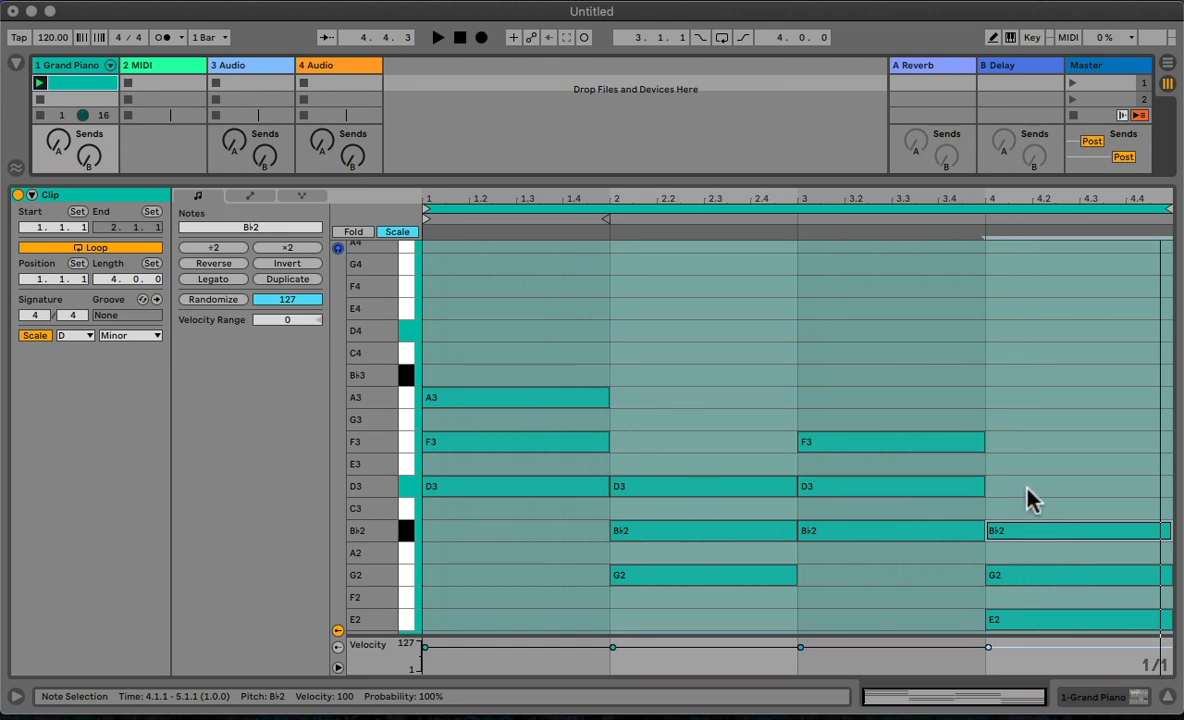
- Transpose the whole bar 4 chord up within the scale to A2, C3 and E3, and play the clip back
drag(1028, 491, 1078, 634)
click(1047, 532)
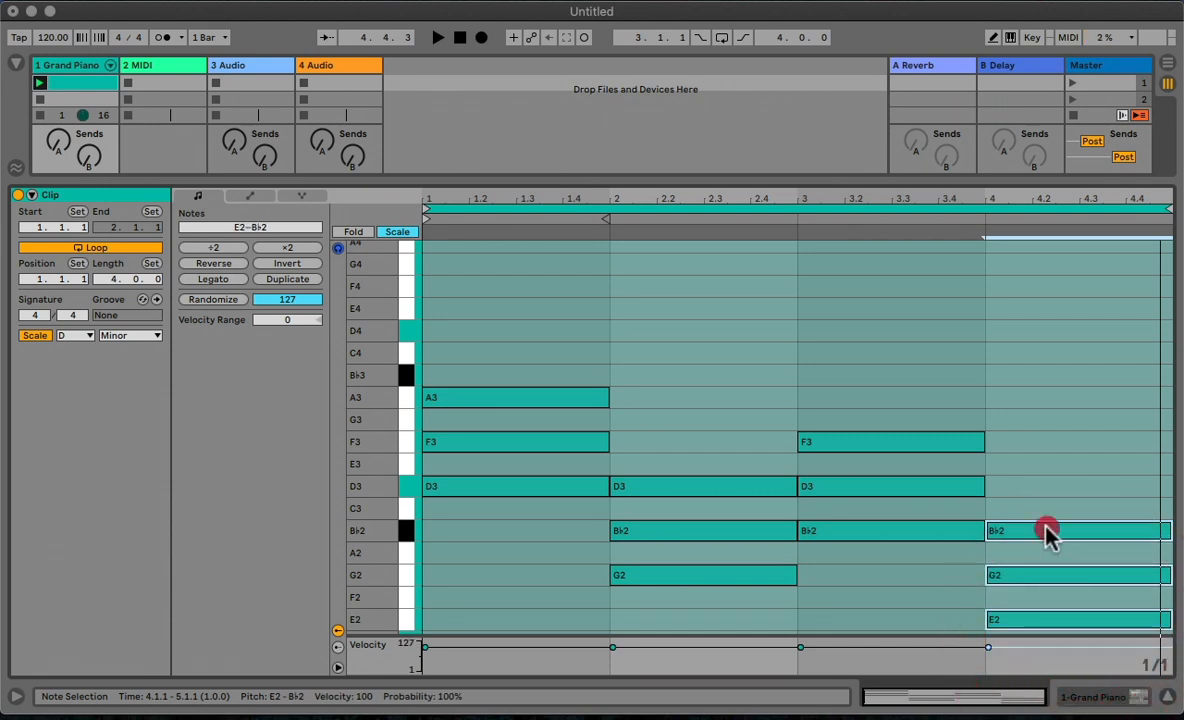
drag(1047, 532, 1044, 478)
key(space)
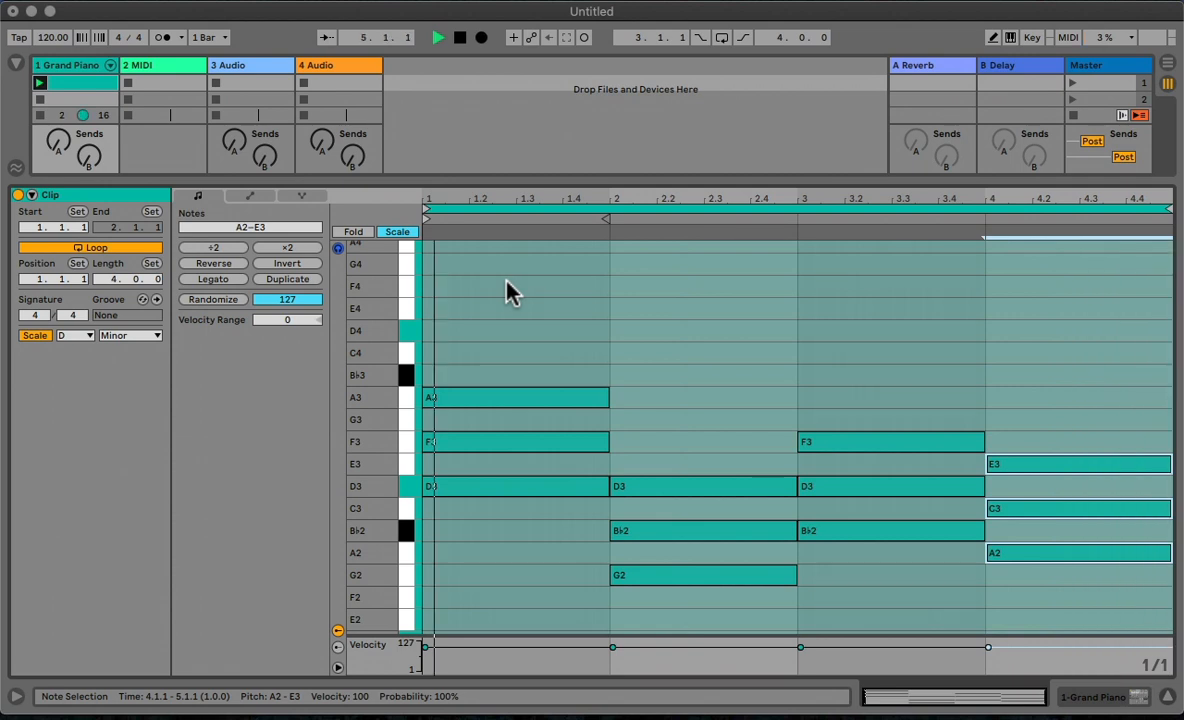
key(space)
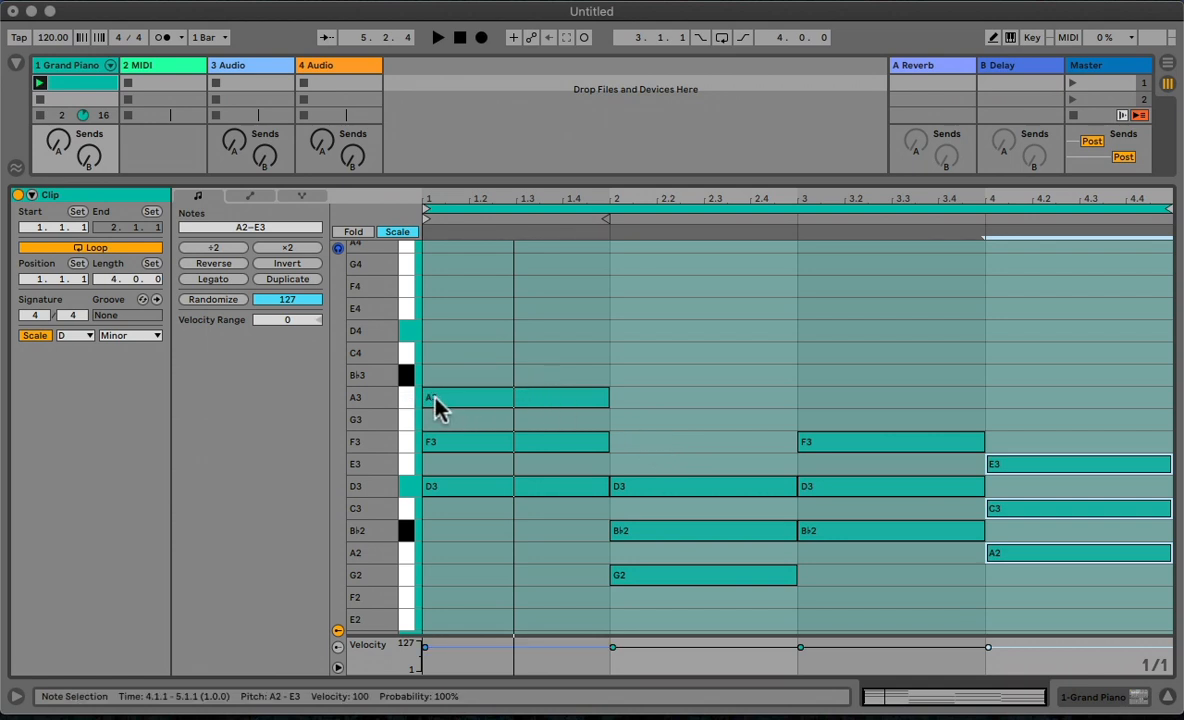
- Extend the triads to seventh chords with C4 in bar 1, F3 in bar 2, A3 in bar 3 and G3 in bar 4, and play the clip
double_click(480, 355)
double_click(696, 448)
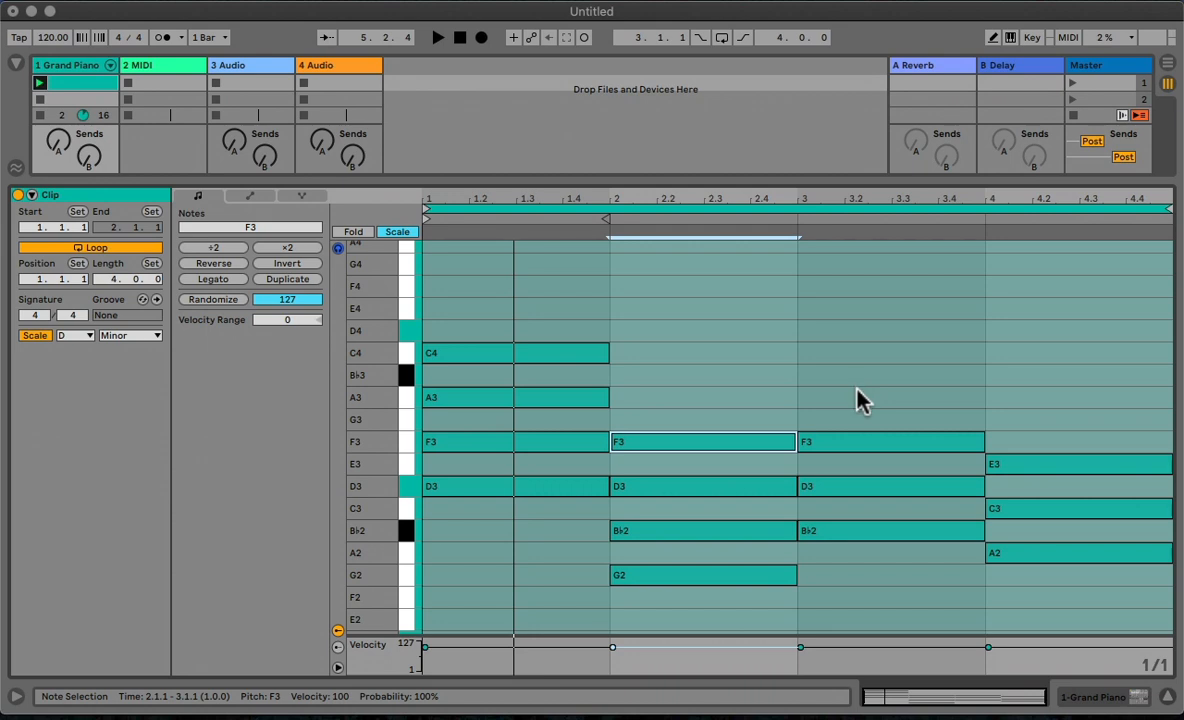
double_click(975, 397)
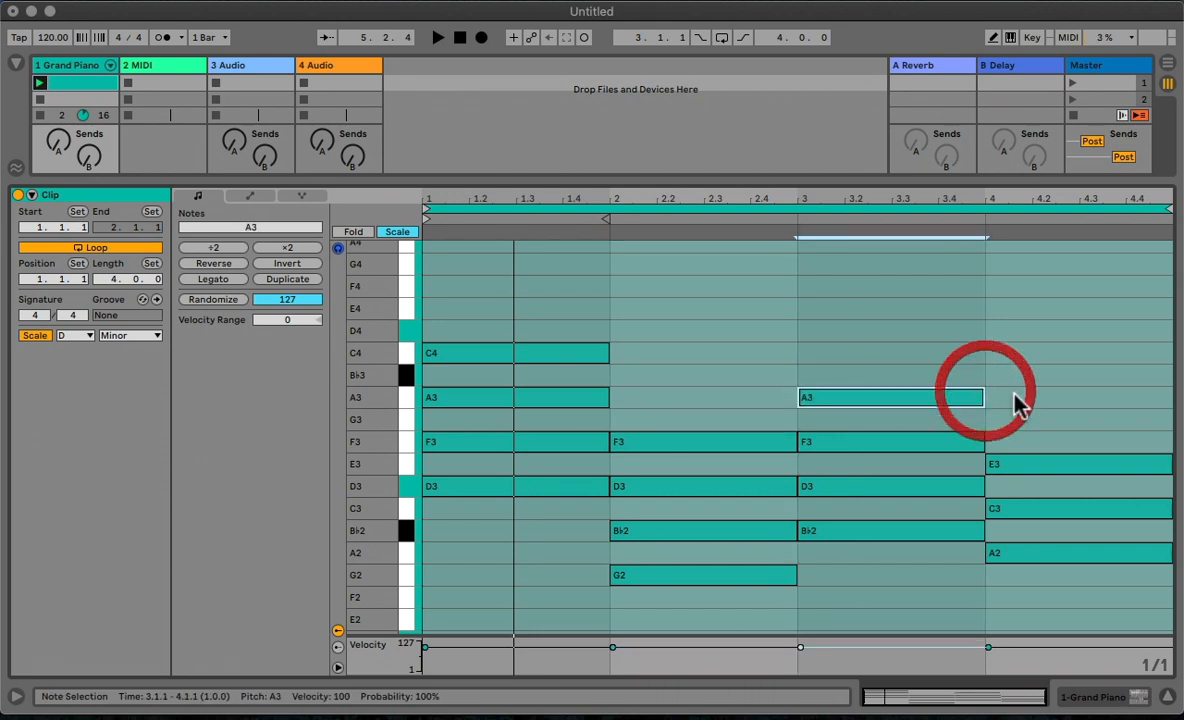
double_click(1102, 418)
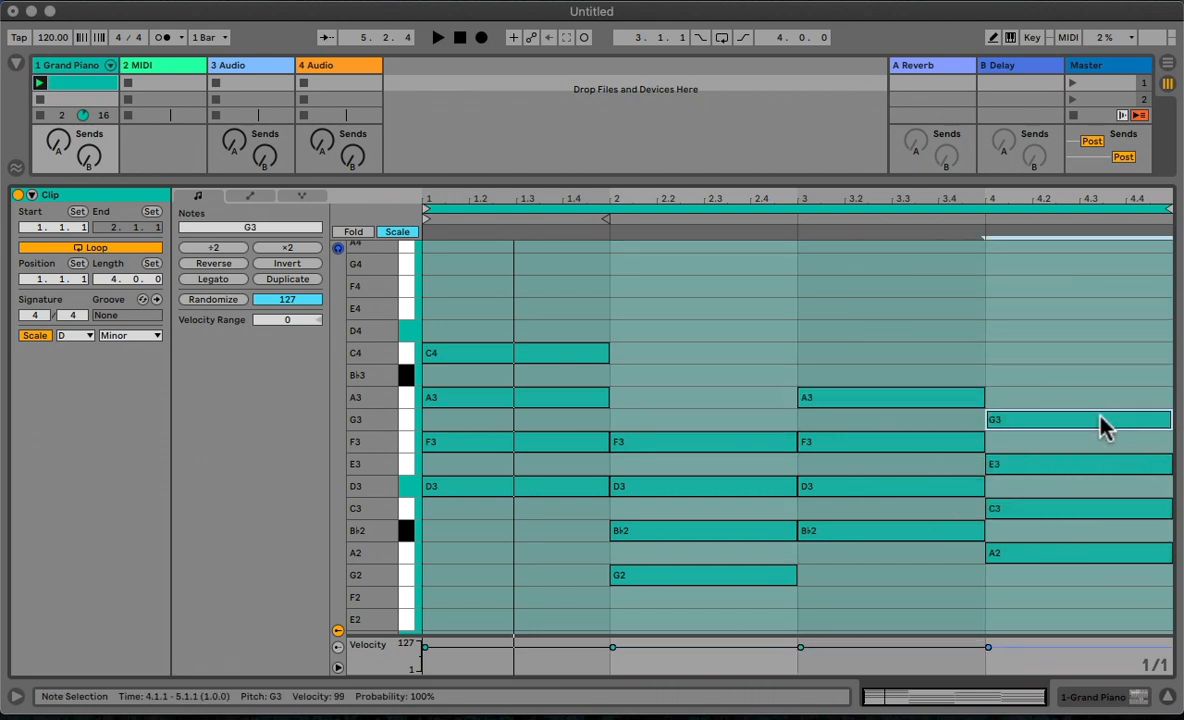
key(space)
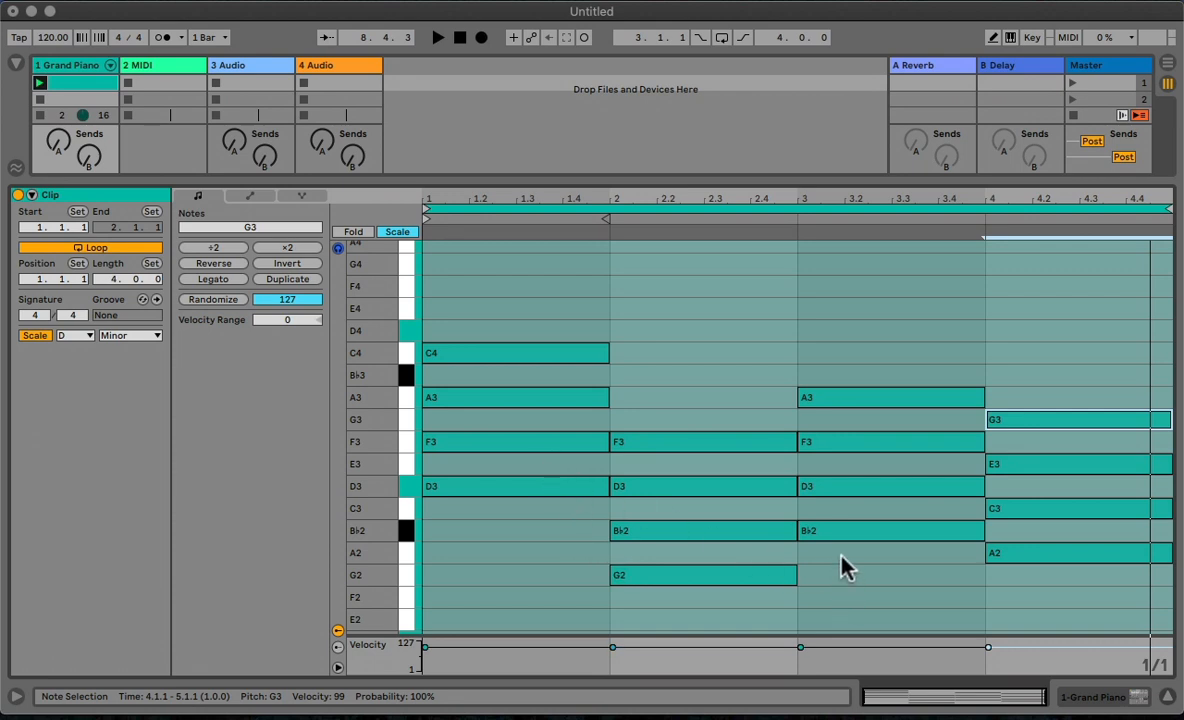
- Transpose the whole bar 3 chord up within the scale to D3, F3, A3 and C4, and play the clip
click(845, 355)
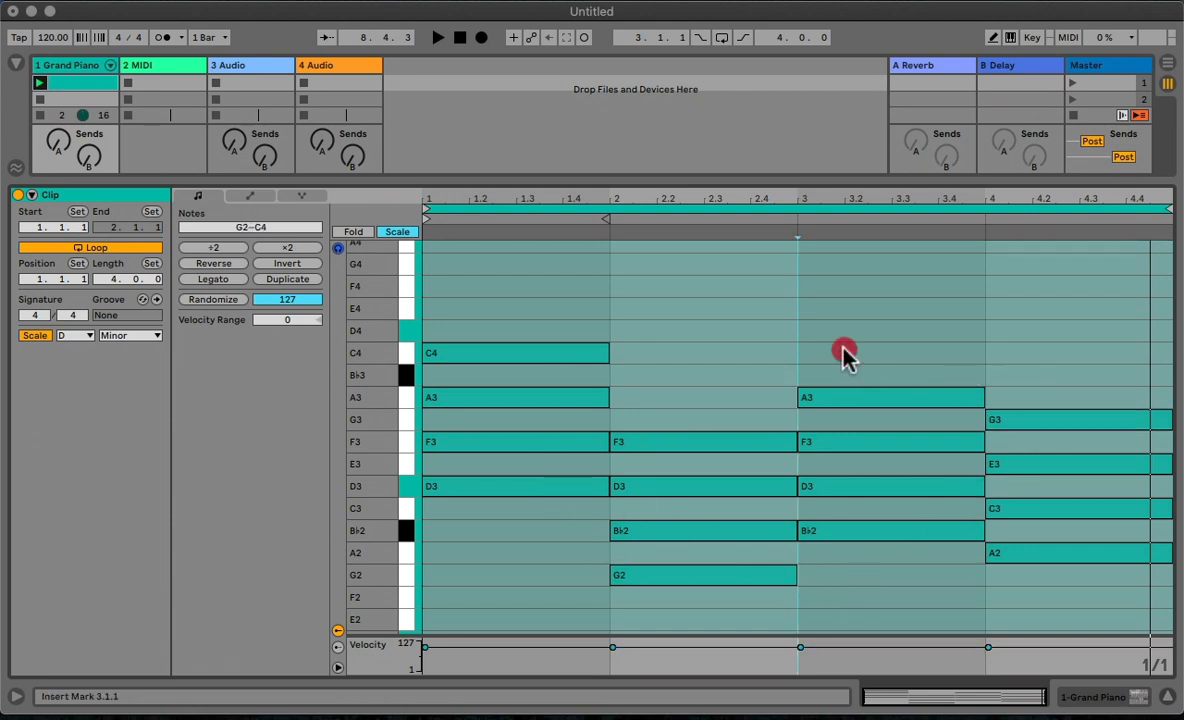
drag(848, 358, 890, 536)
drag(876, 396, 875, 360)
key(space)
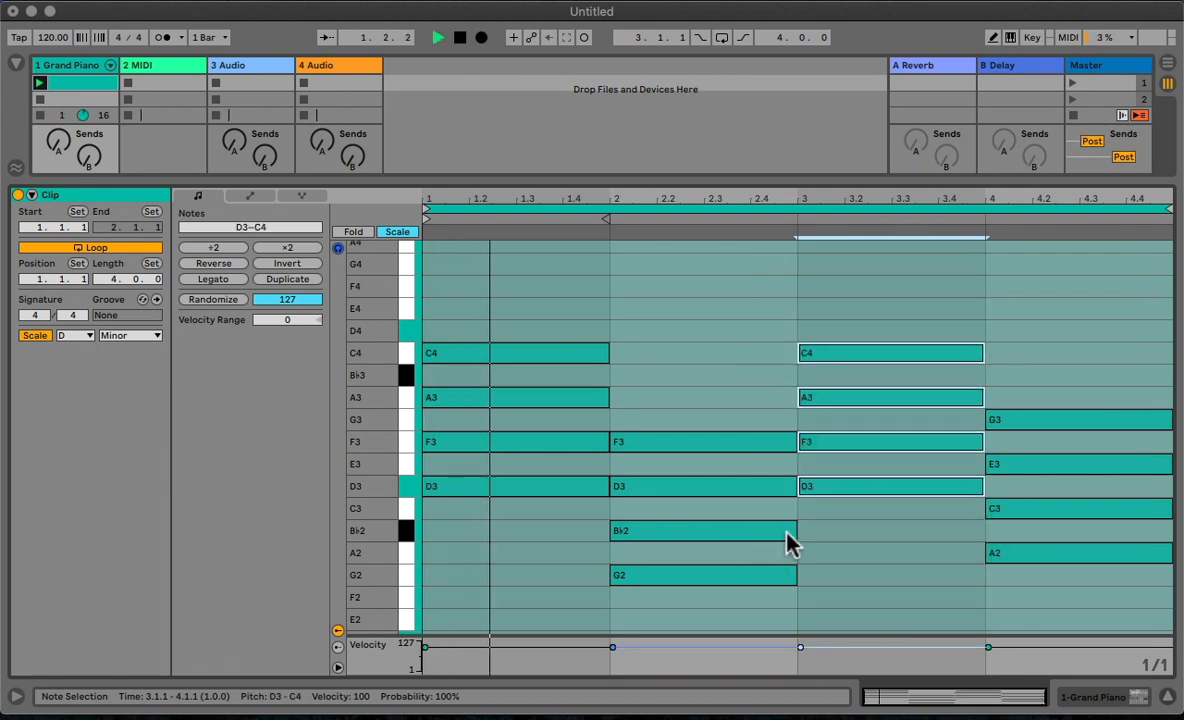